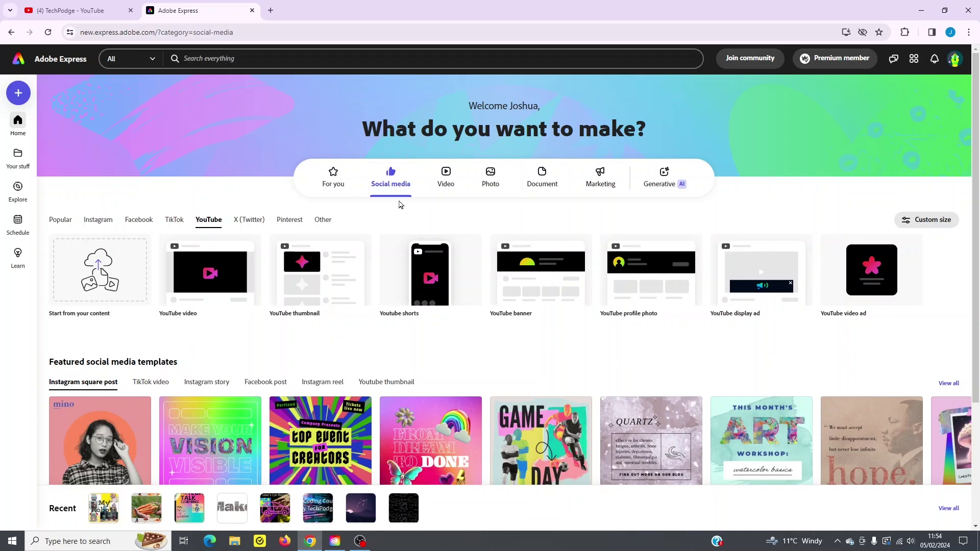
click(445, 183)
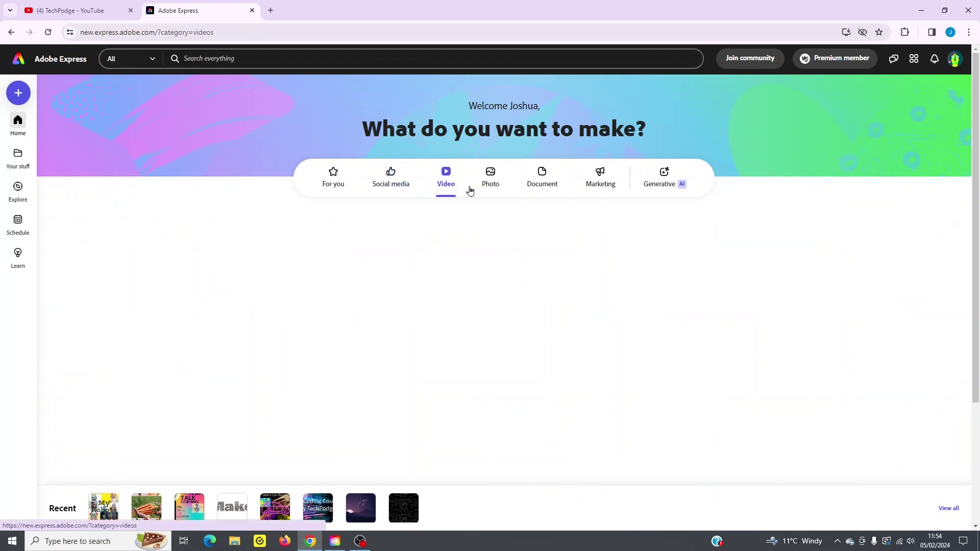
click(486, 188)
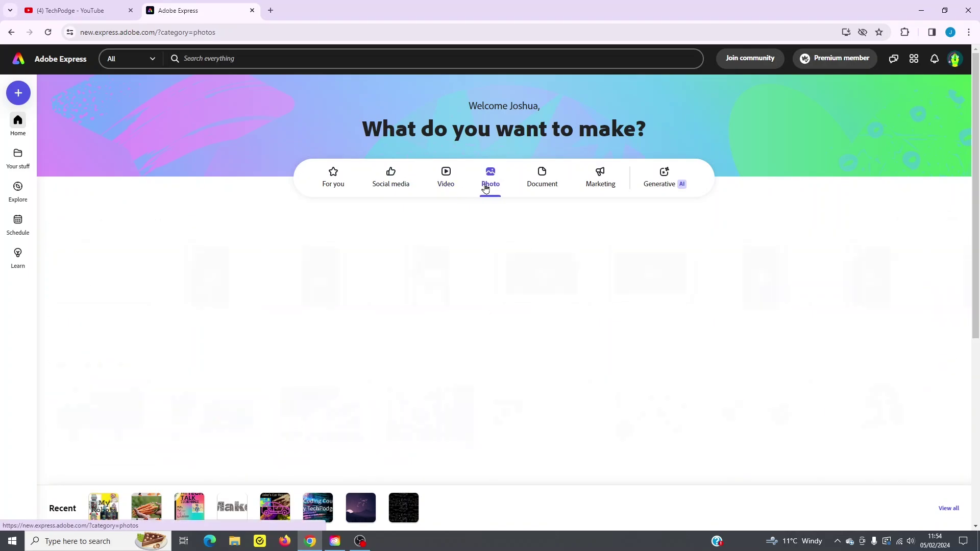
click(543, 188)
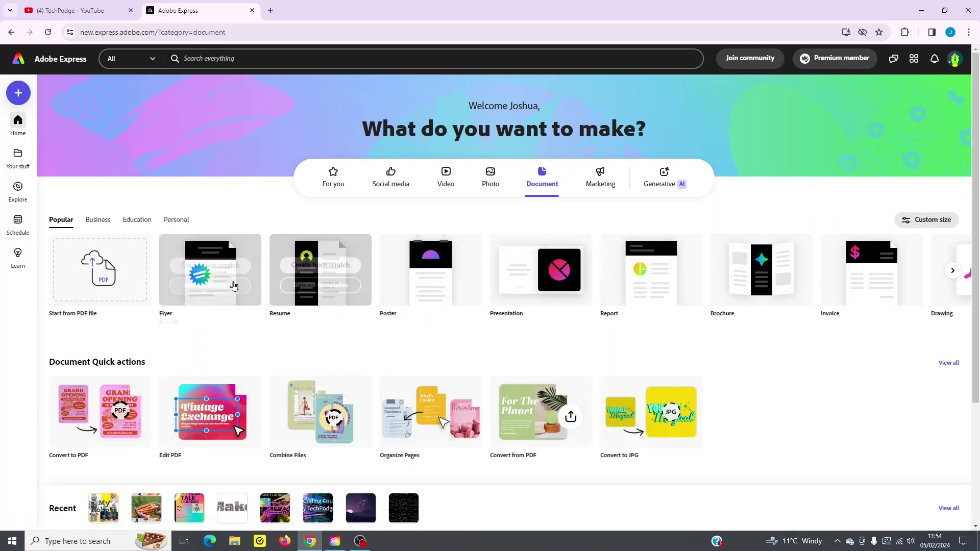
click(388, 181)
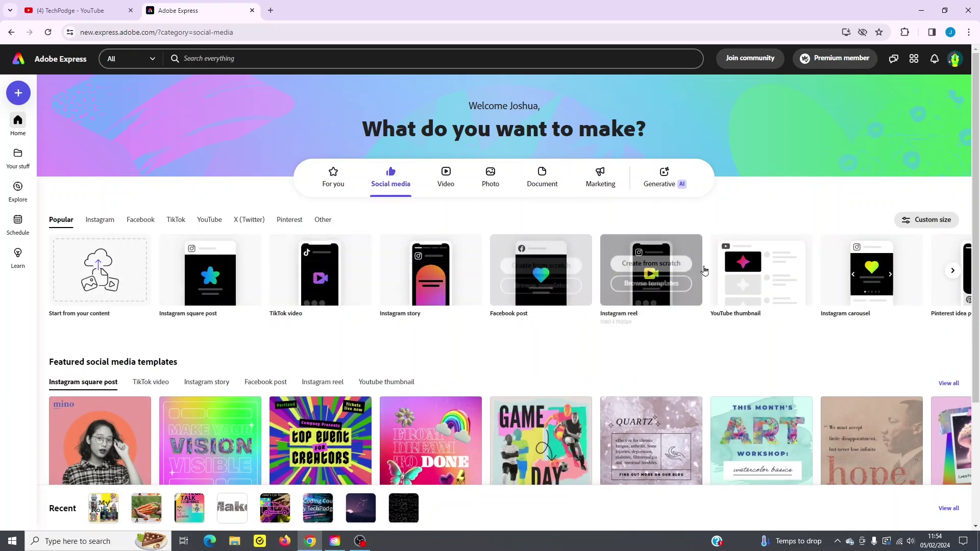
click(99, 220)
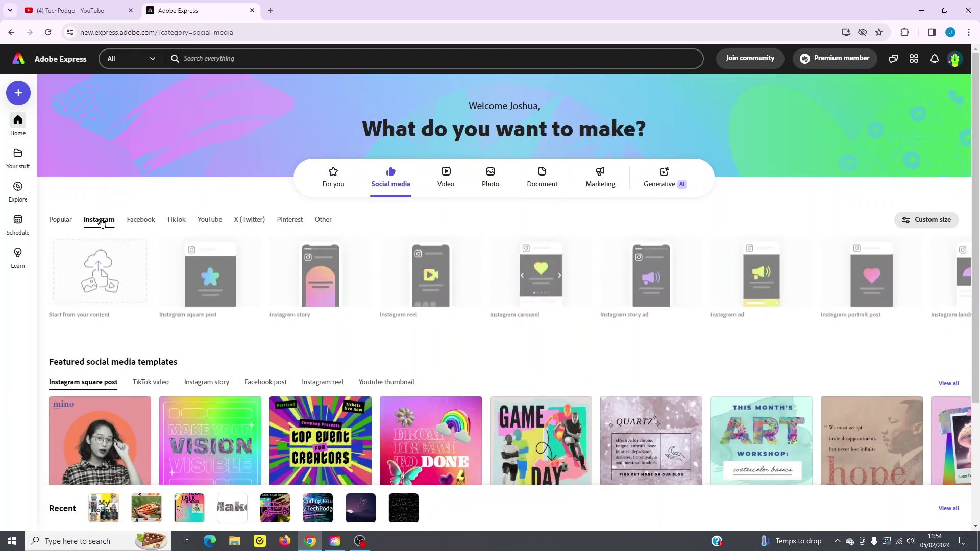
click(134, 224)
click(204, 221)
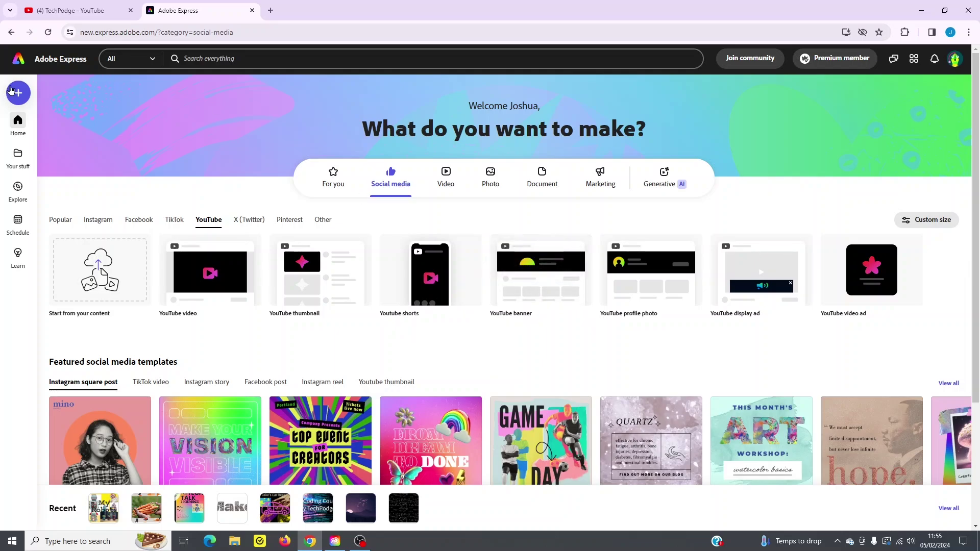
click(12, 92)
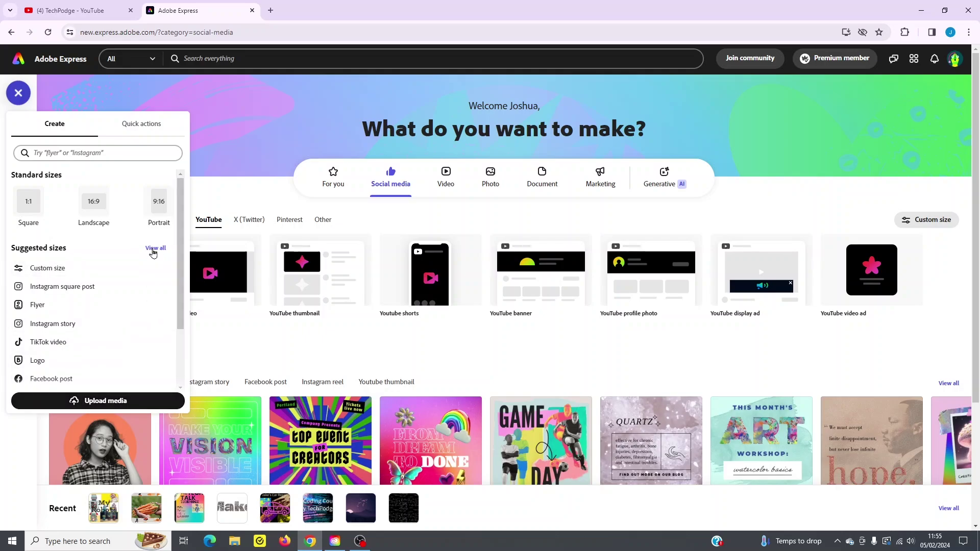
click(153, 250)
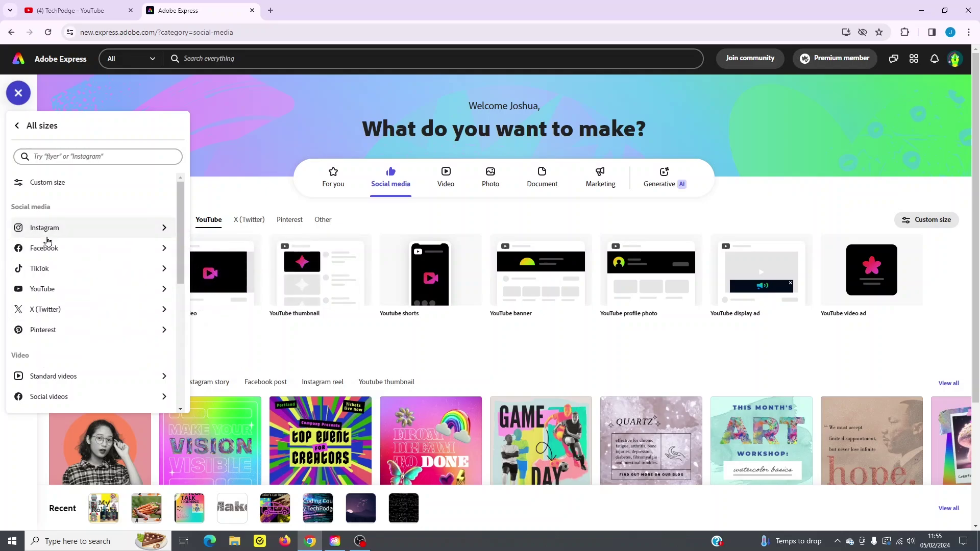
click(47, 231)
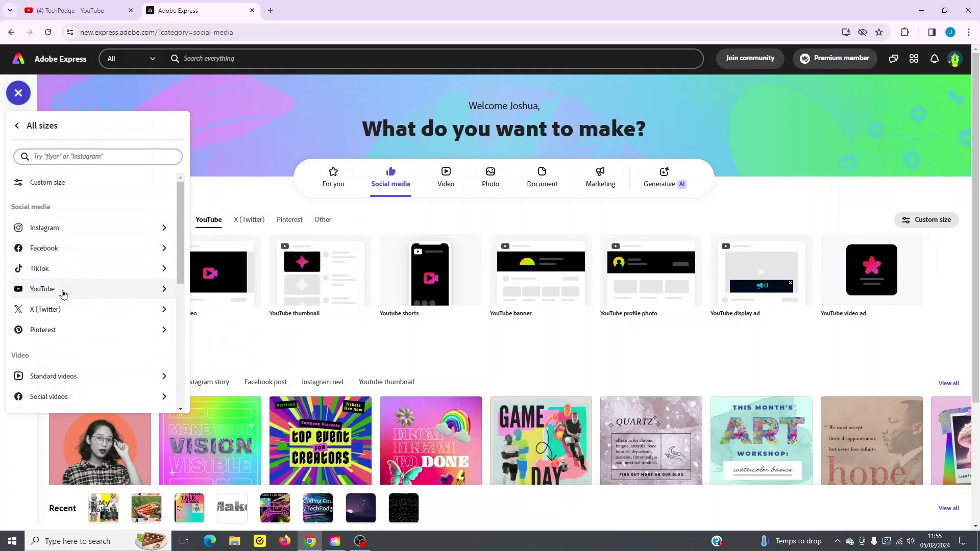
click(62, 294)
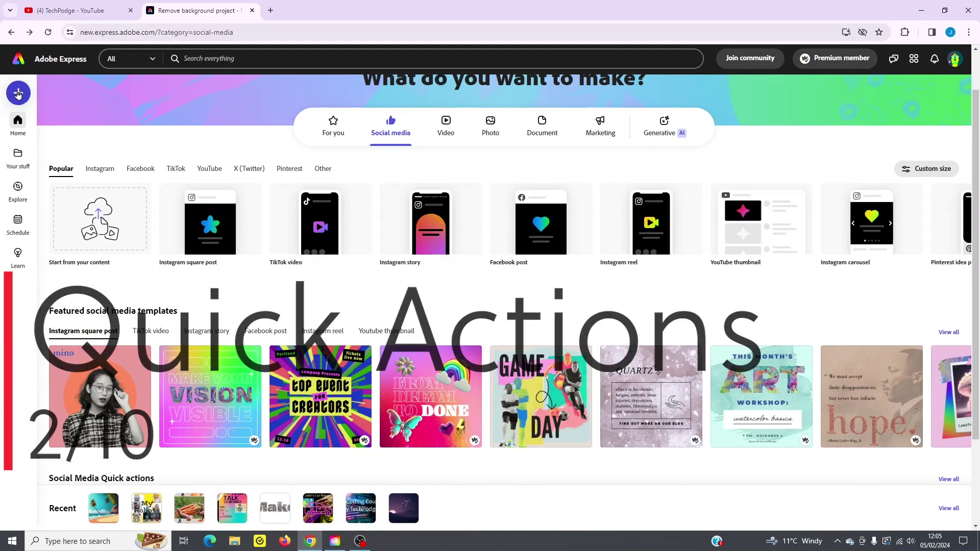
Remove the background from the Boston Dy 3 photo with the Remove background quick action, then close the result.
click(18, 93)
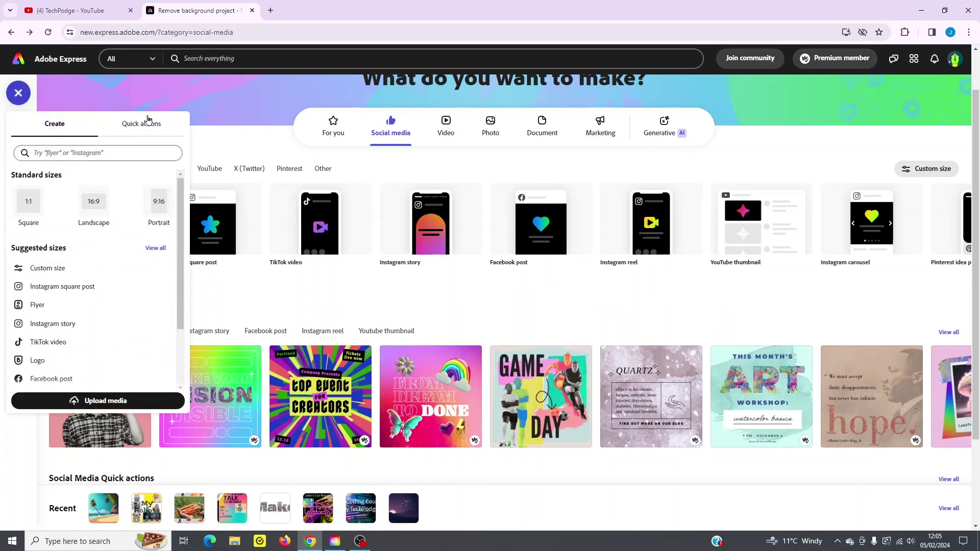
click(147, 124)
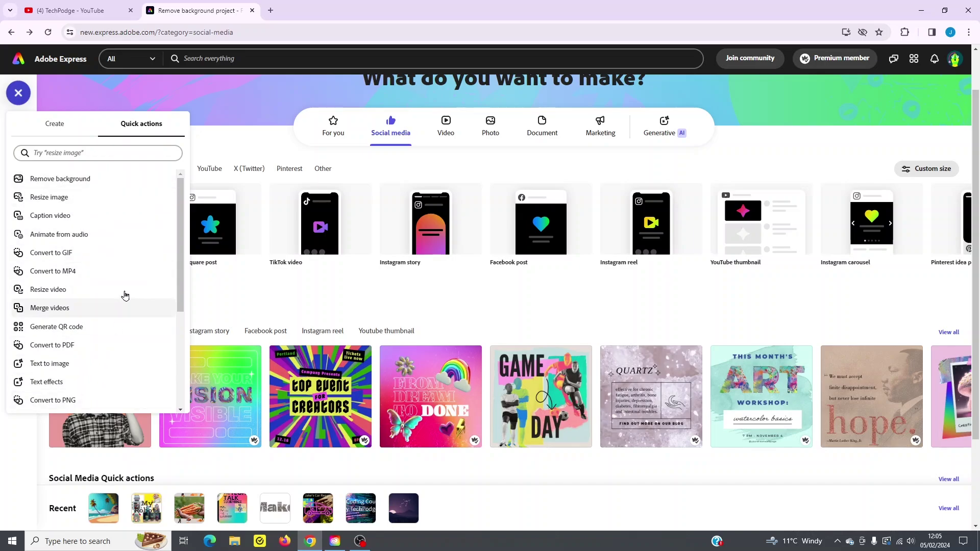
click(76, 177)
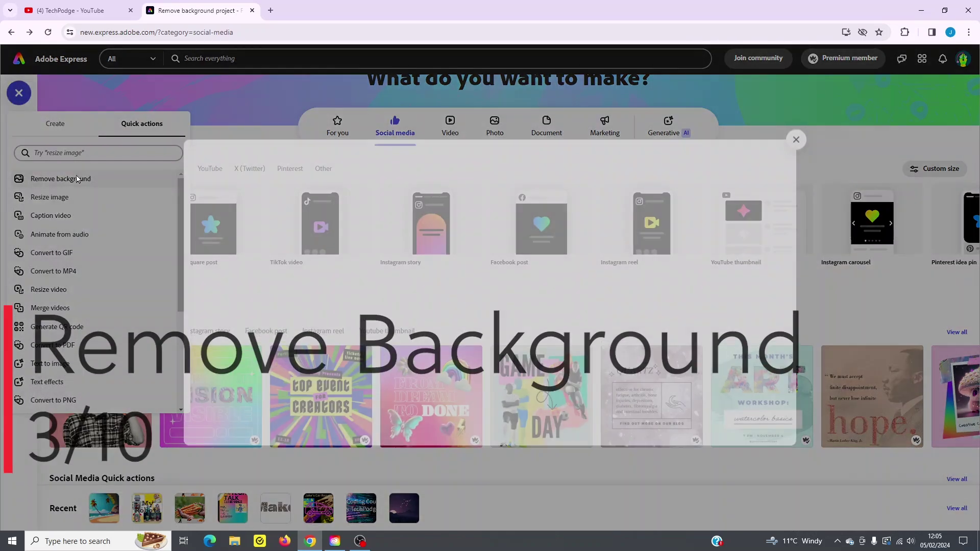
click(387, 255)
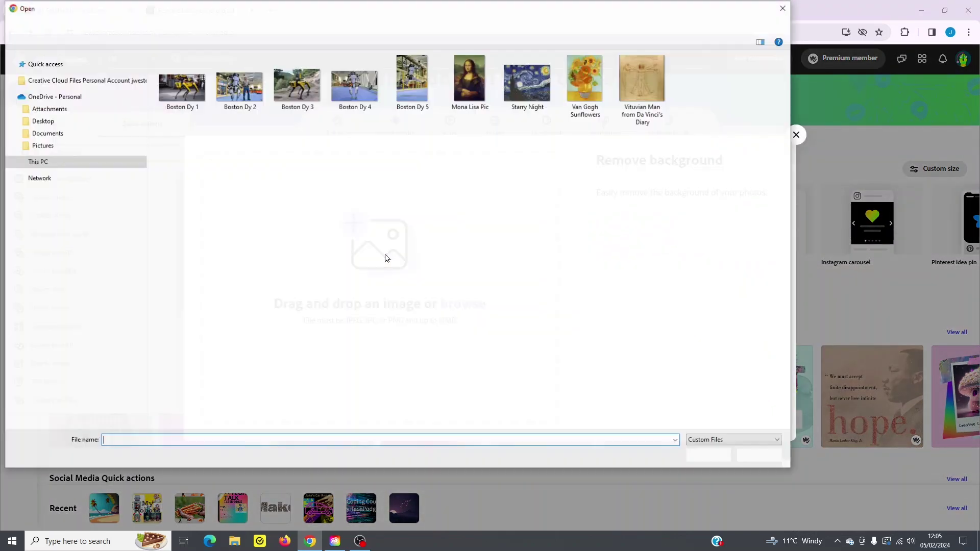
click(294, 97)
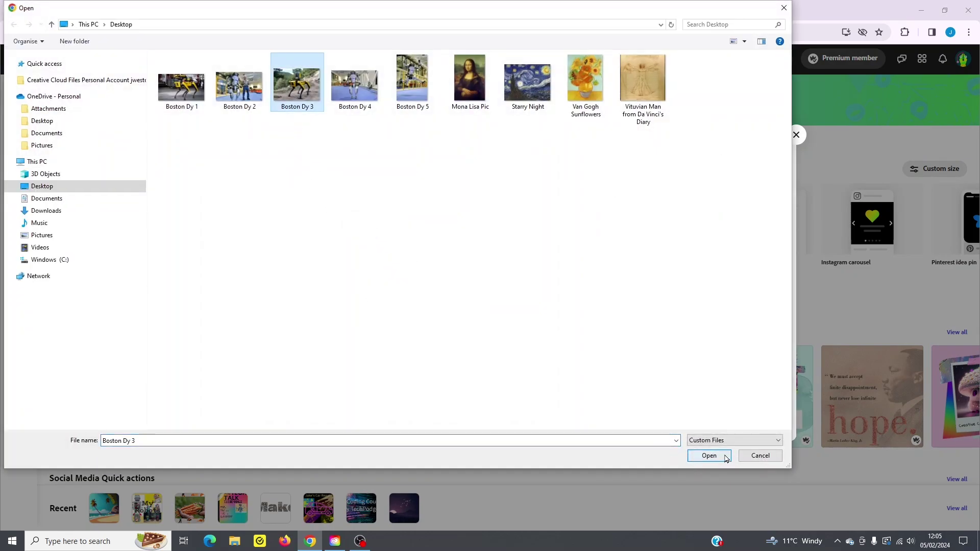
click(709, 456)
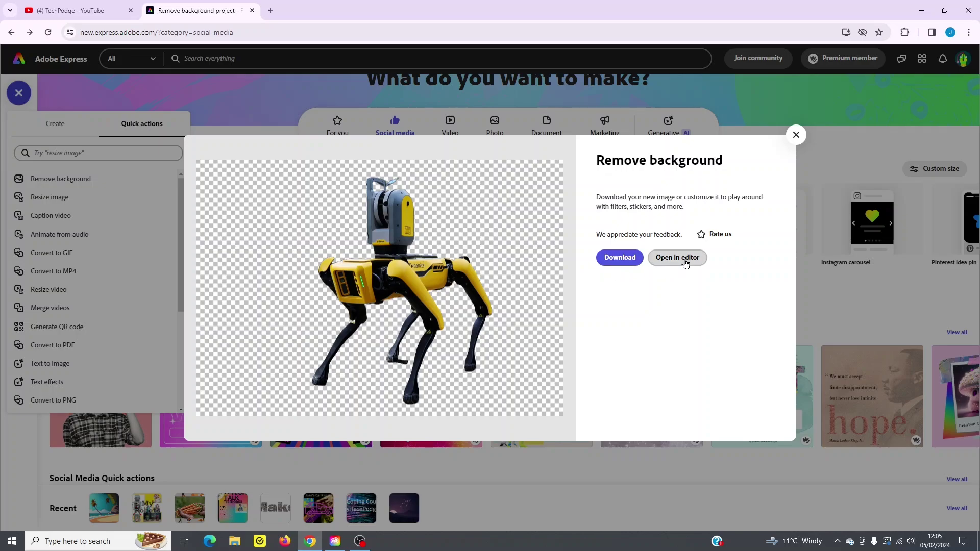
click(795, 135)
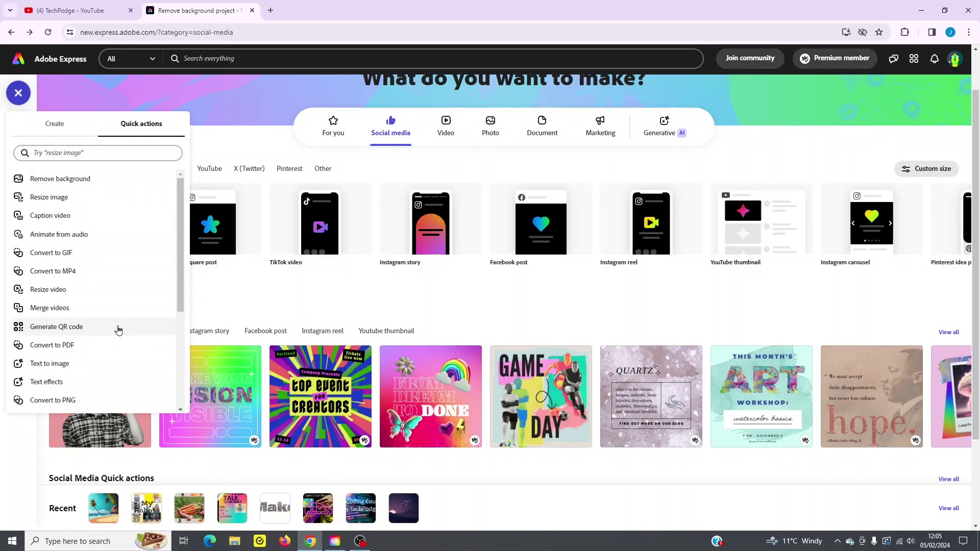
Start the QR code generator and set the code's style colour to orange.
click(118, 328)
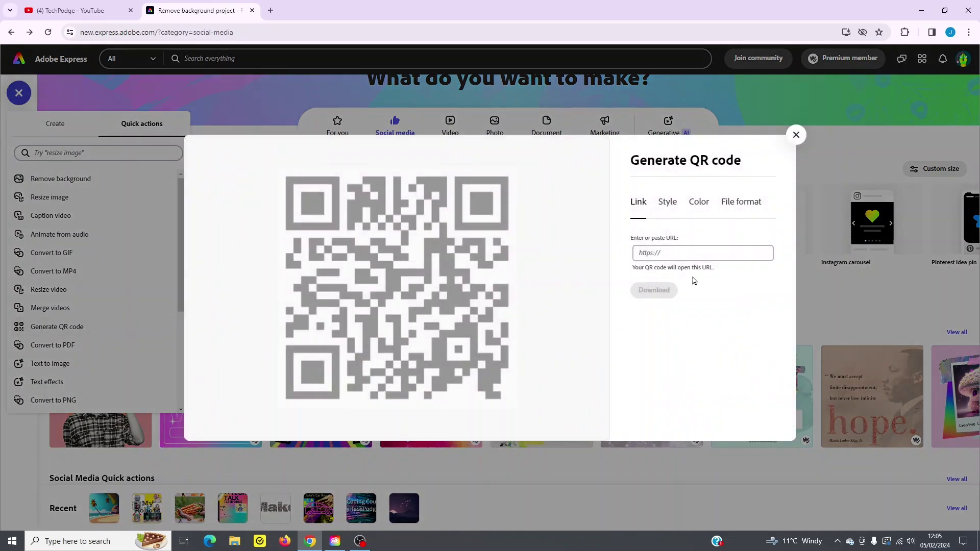
click(652, 254)
click(667, 202)
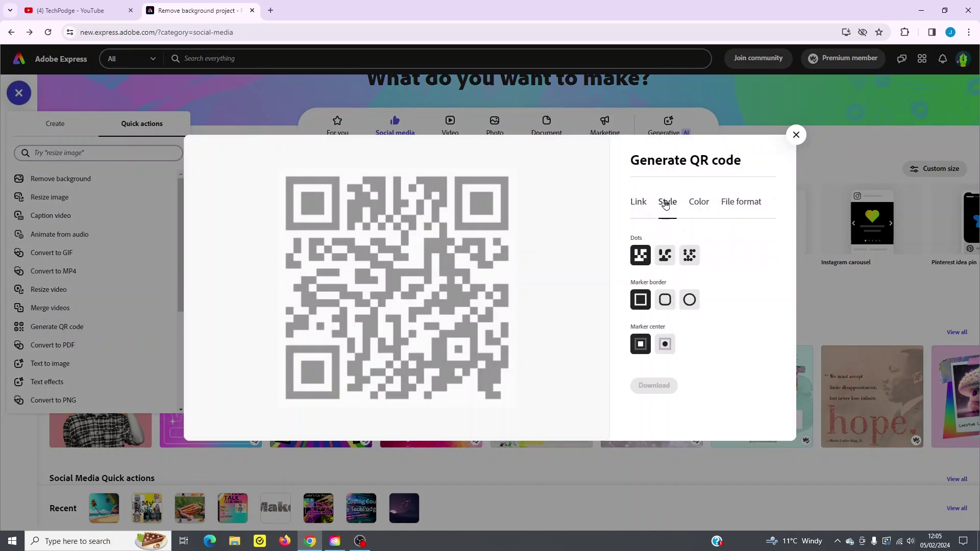
click(700, 202)
click(686, 245)
Check the QR code file format list, close the generator without downloading, and scroll the home page.
click(737, 204)
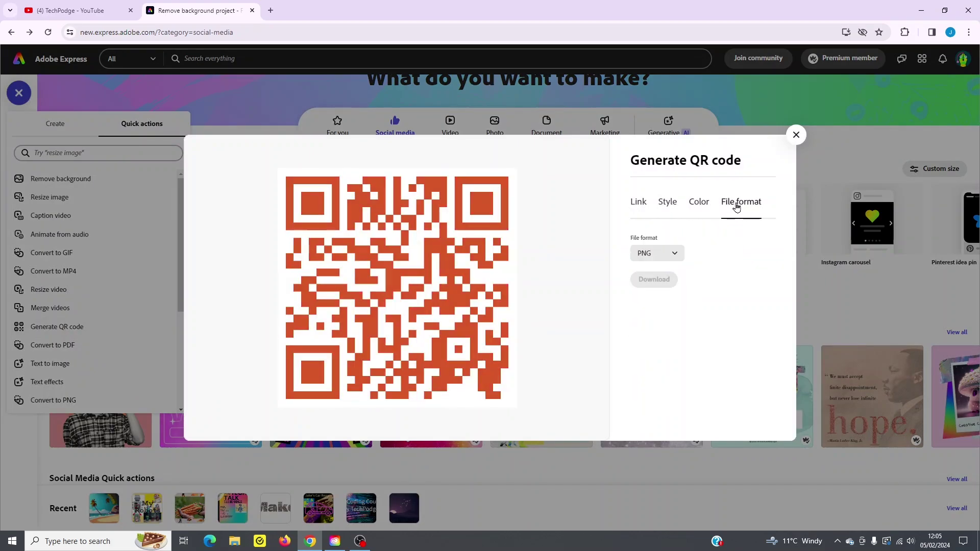
click(673, 254)
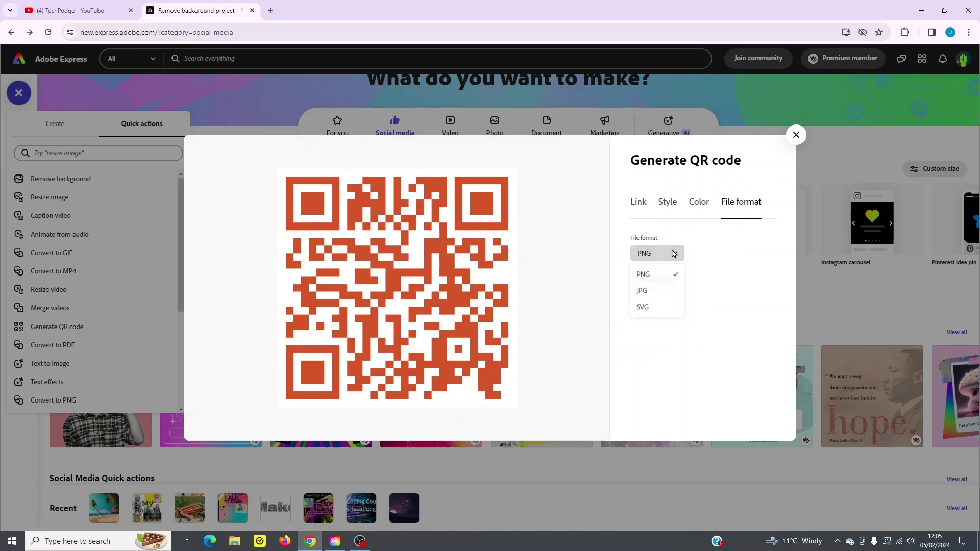
click(795, 136)
click(794, 136)
scroll(90, 315, down, 1)
scroll(90, 315, down, 2)
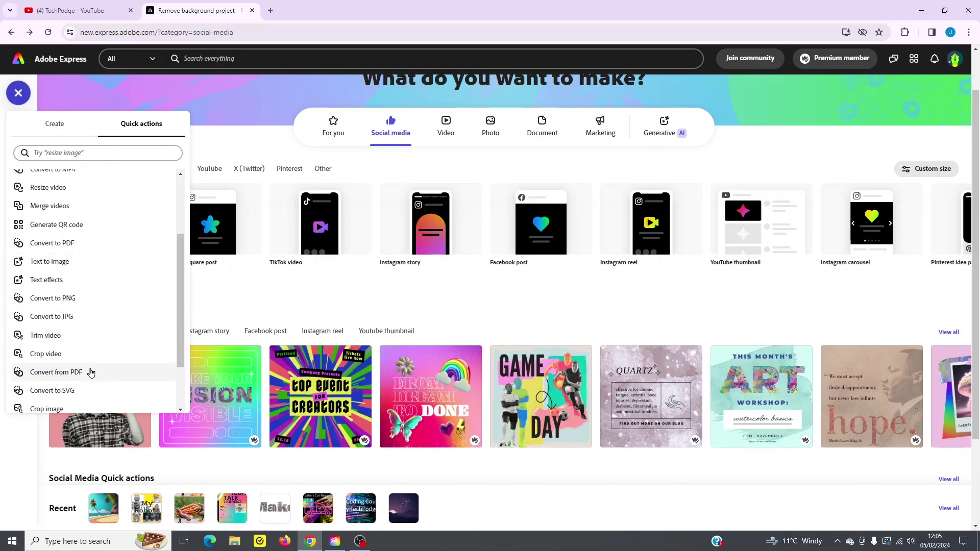
scroll(92, 383, down, 1)
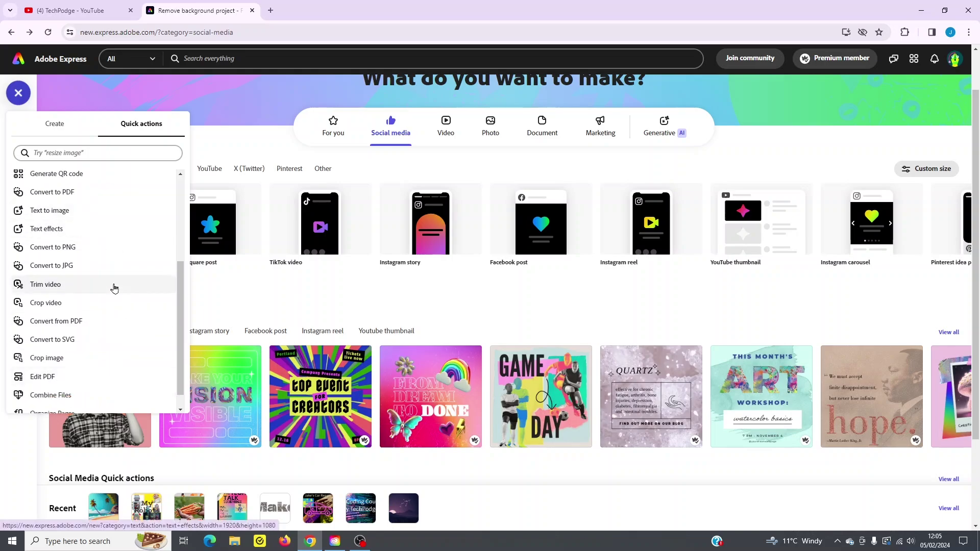
scroll(114, 365, down, 1)
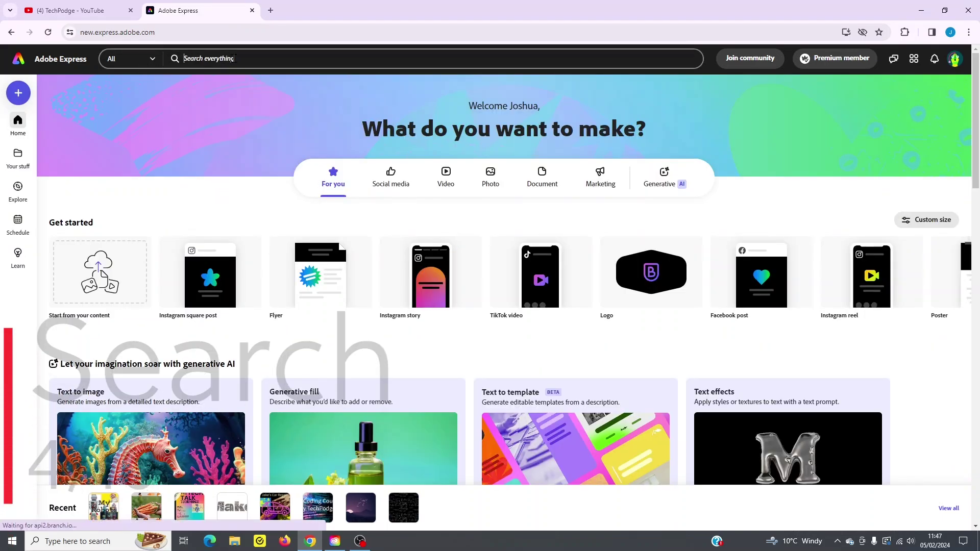
Search Adobe Express content for 'Robots'.
click(274, 58)
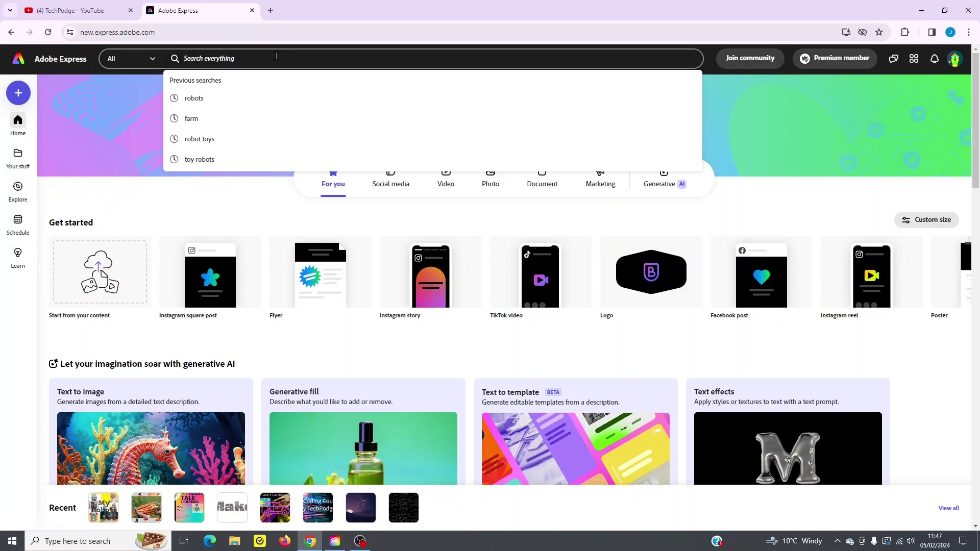
text(Robots)
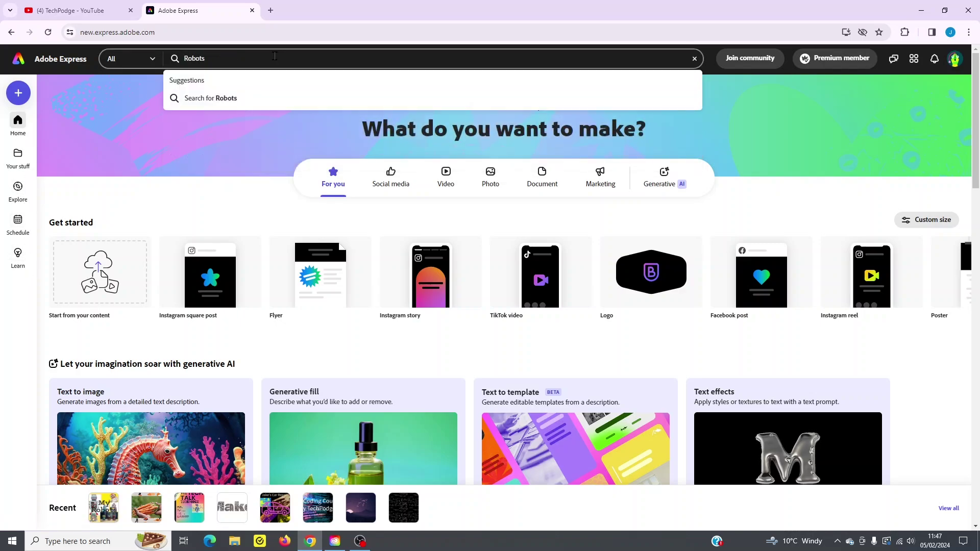
key(Return)
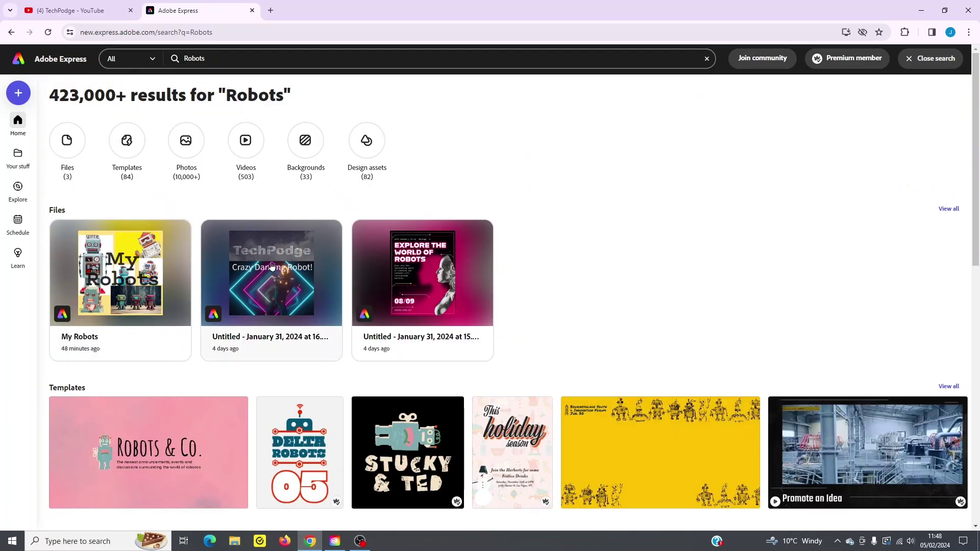
Browse the Robots results, page through the robot photo row, and show all Photos results.
scroll(278, 268, down, 2)
scroll(88, 297, down, 3)
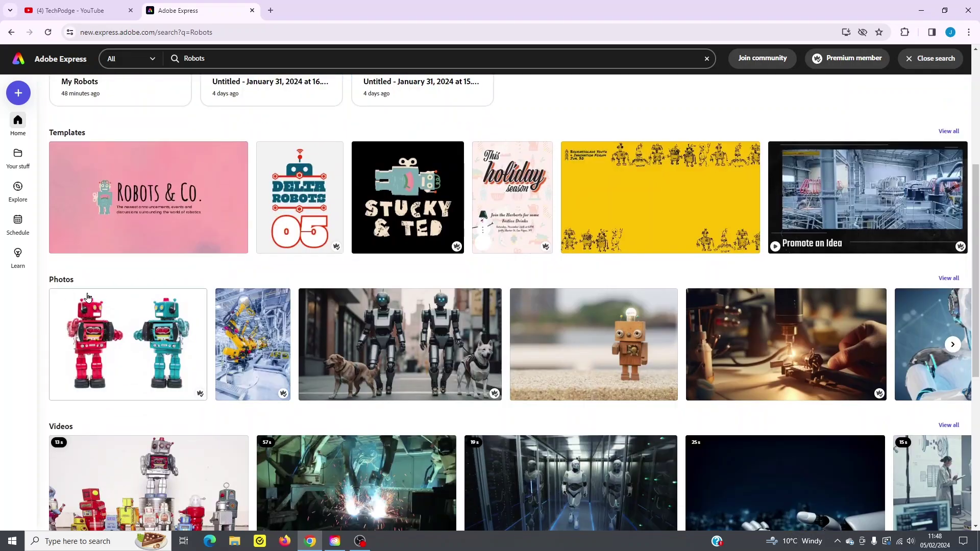
scroll(88, 297, down, 4)
scroll(151, 411, down, 3)
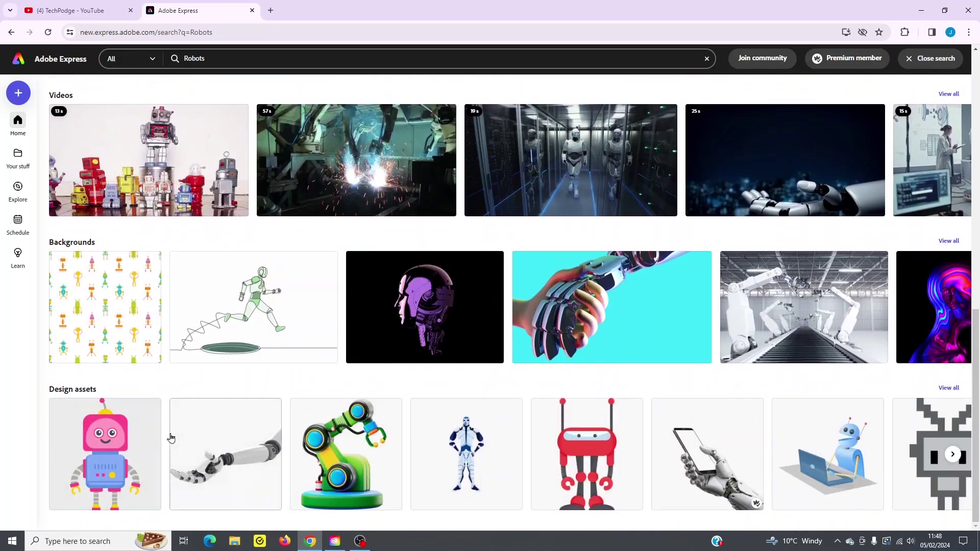
scroll(174, 434, up, 5)
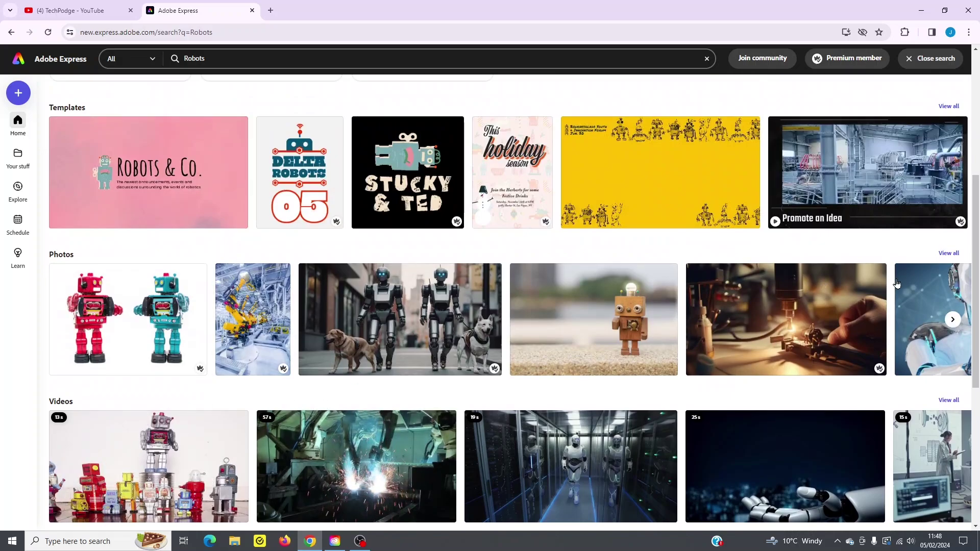
click(952, 320)
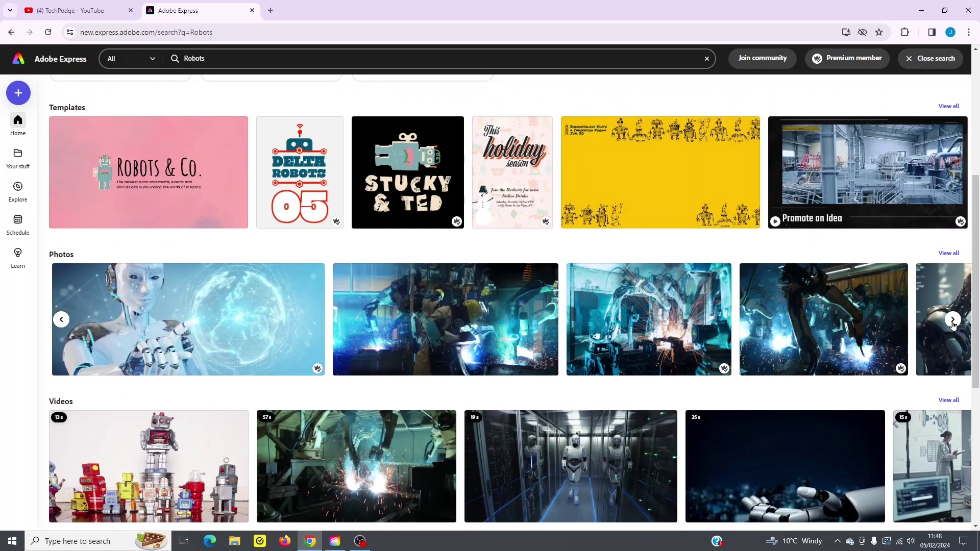
click(953, 320)
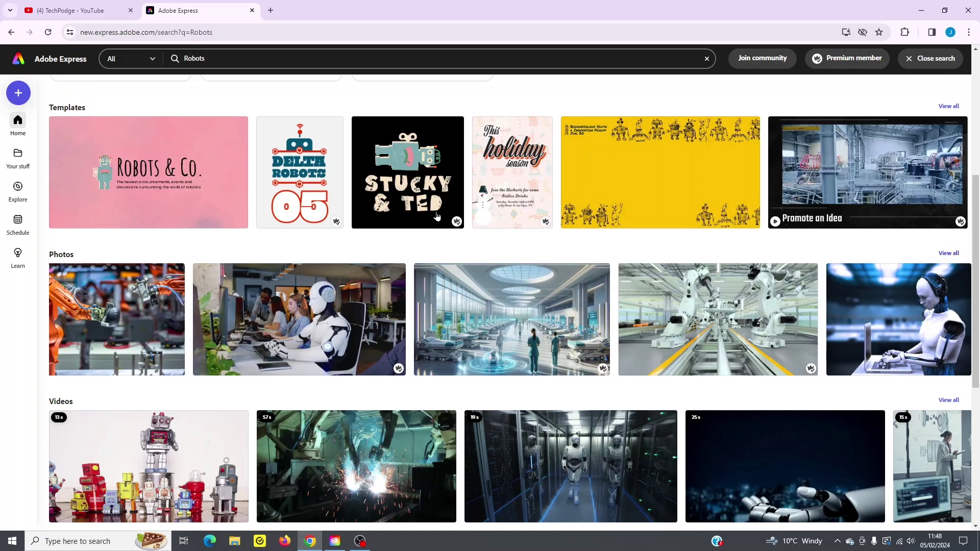
scroll(371, 252, up, 5)
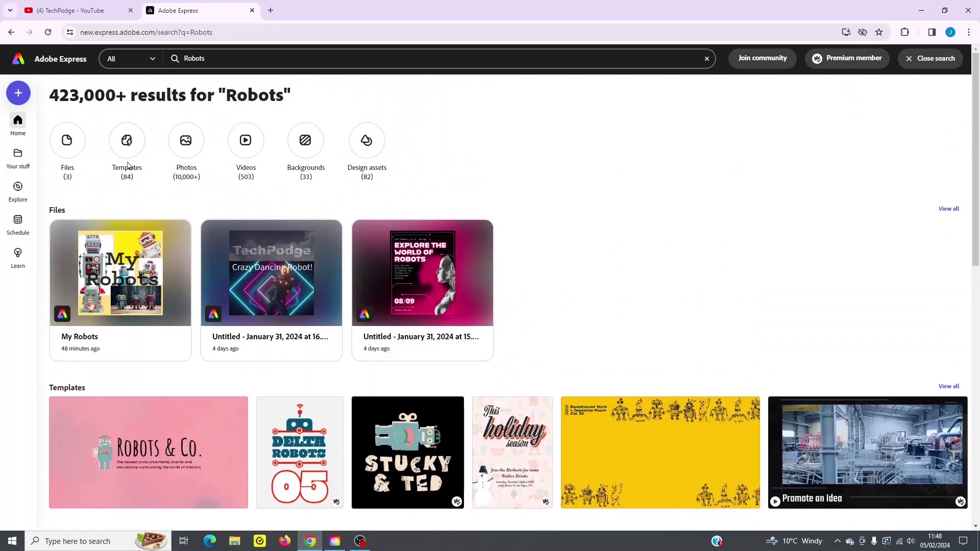
click(188, 143)
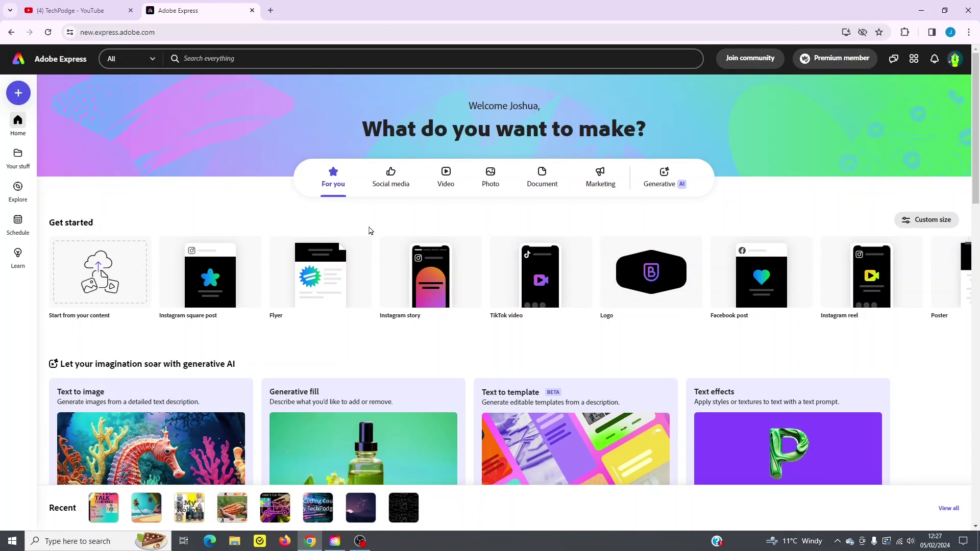
click(11, 154)
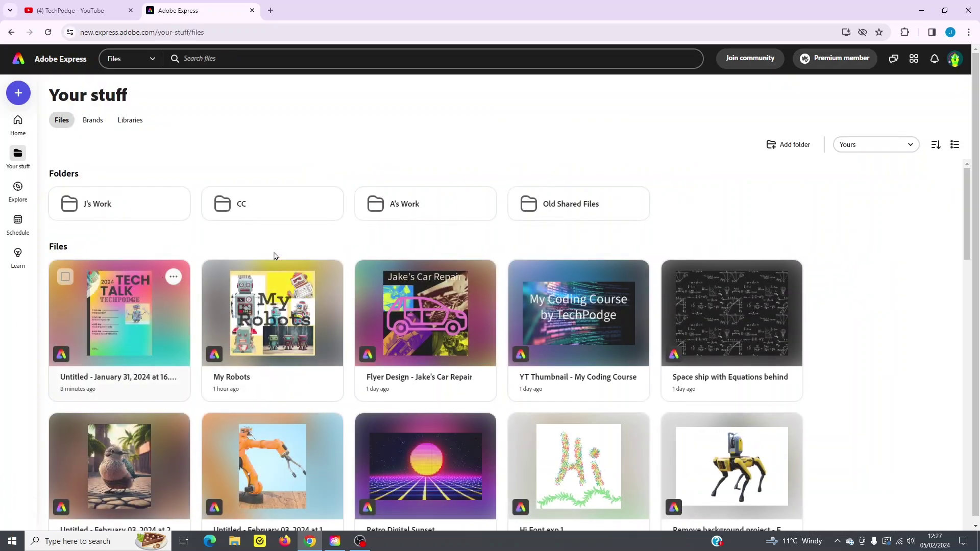
scroll(260, 403, down, 3)
scroll(260, 402, down, 2)
scroll(266, 215, up, 5)
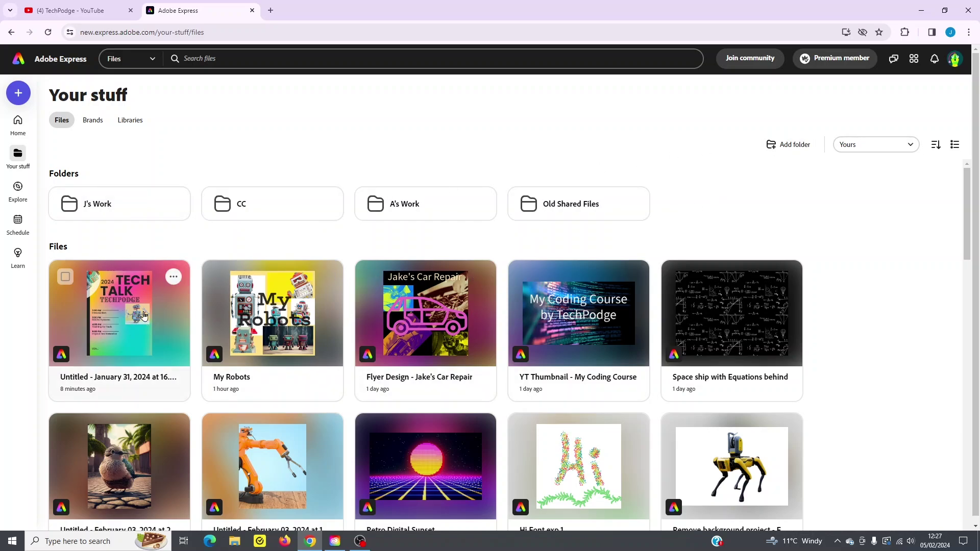
click(65, 277)
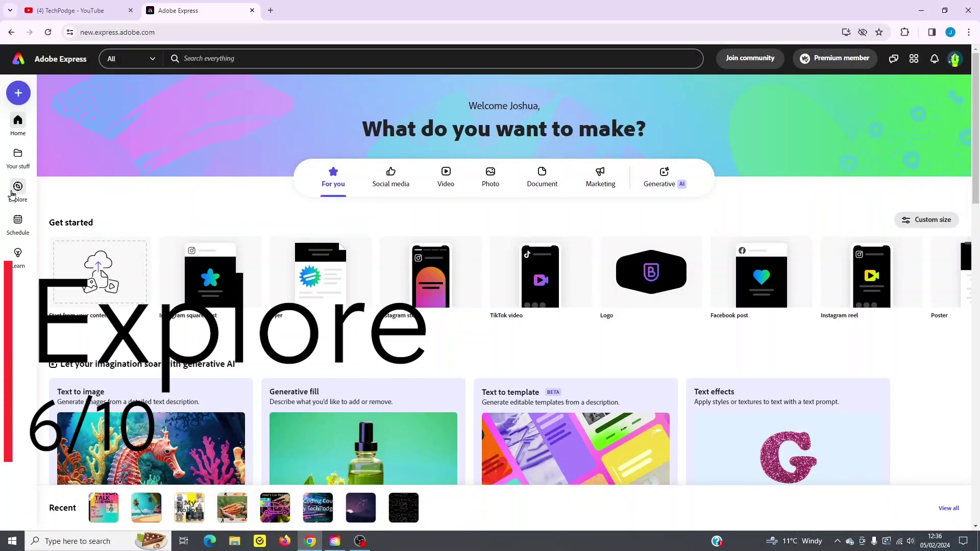
click(19, 190)
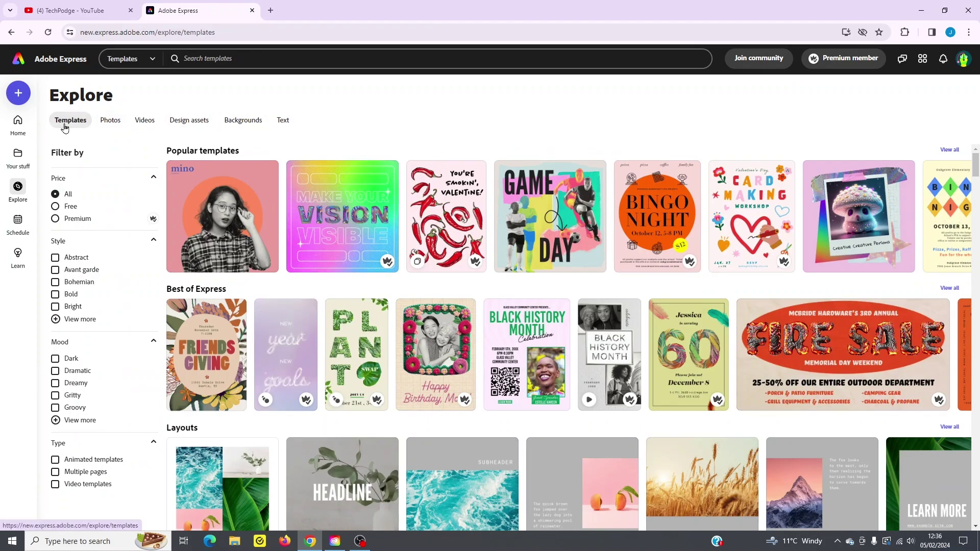
click(110, 122)
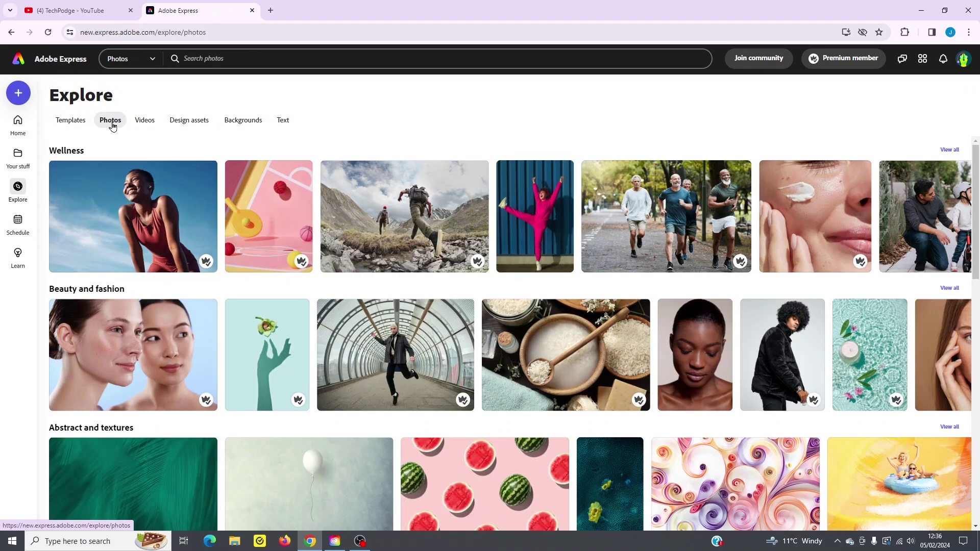
scroll(115, 288, down, 4)
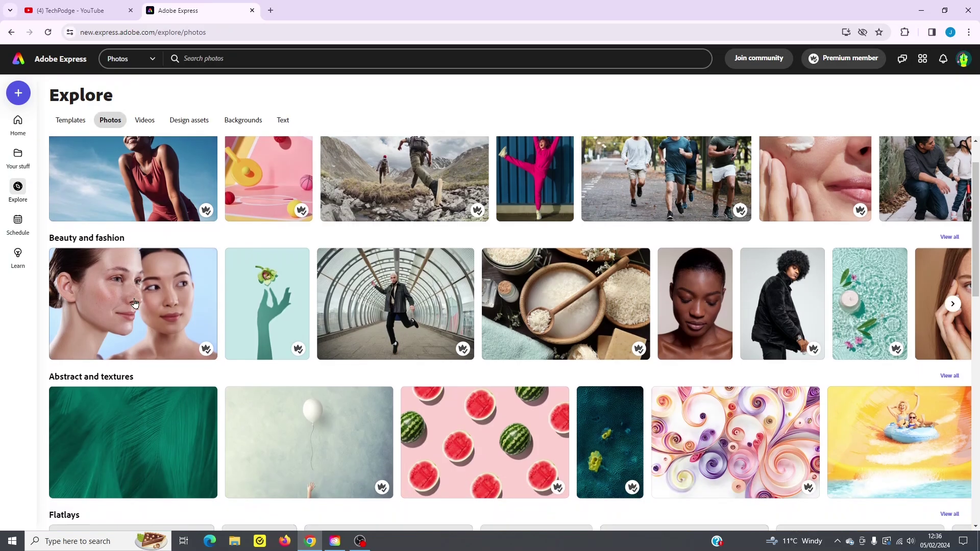
scroll(92, 373, down, 3)
scroll(105, 383, down, 6)
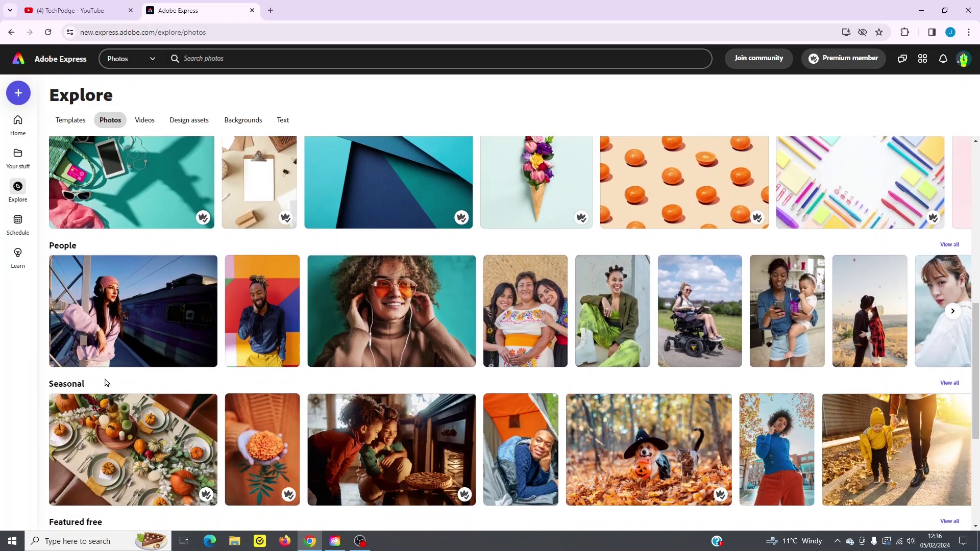
scroll(153, 424, down, 3)
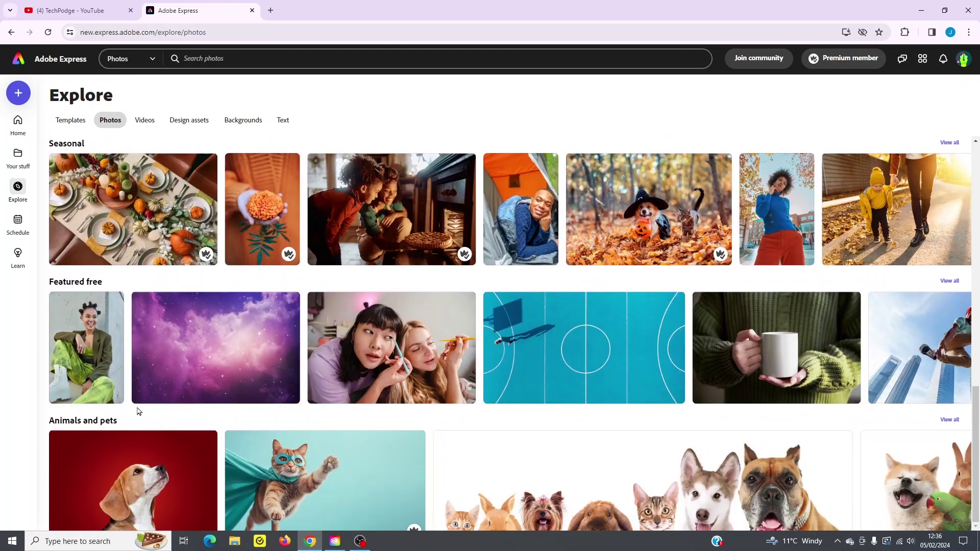
scroll(140, 408, up, 7)
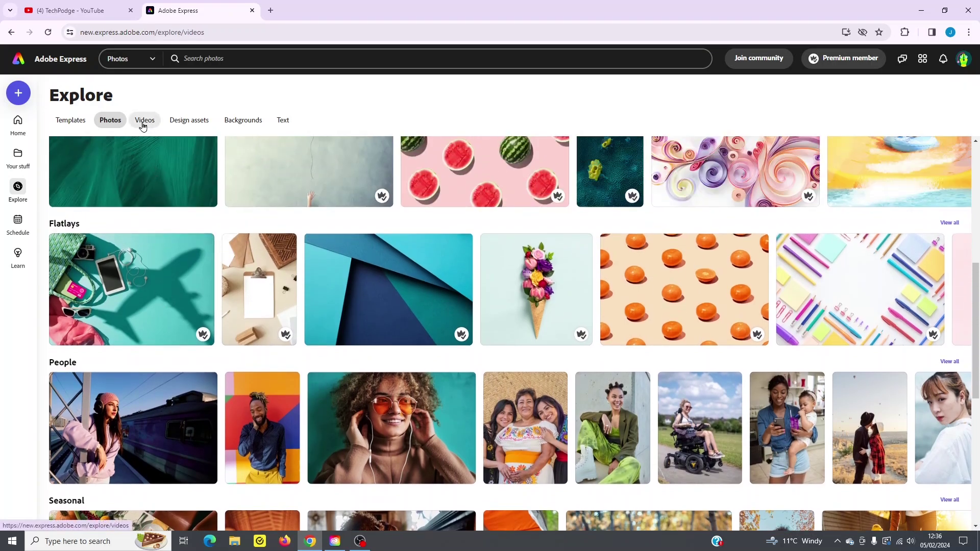
click(144, 122)
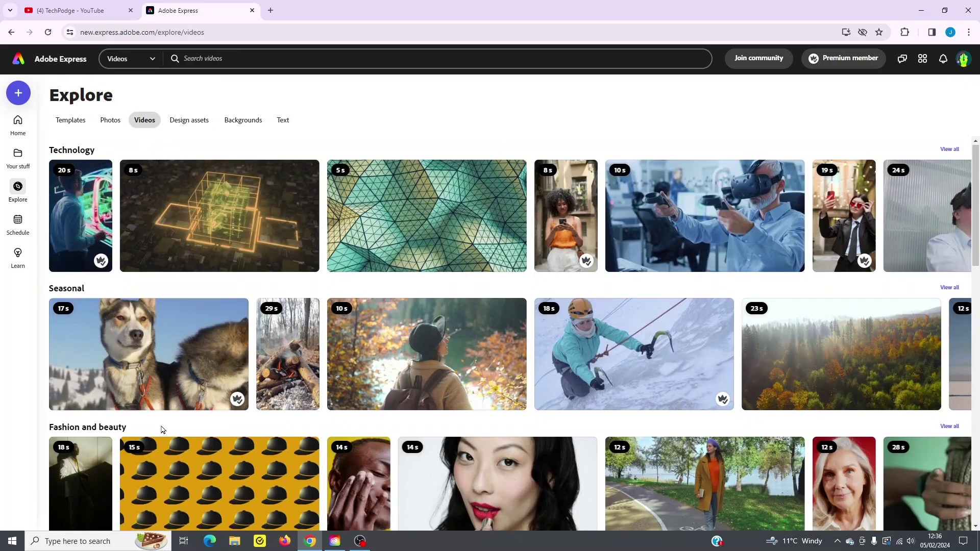
scroll(161, 429, down, 4)
scroll(173, 427, down, 3)
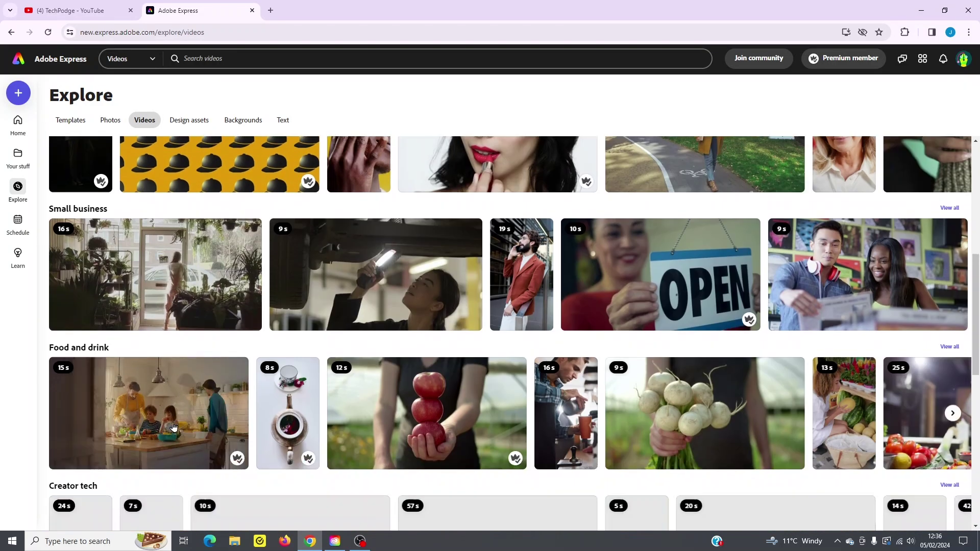
click(196, 121)
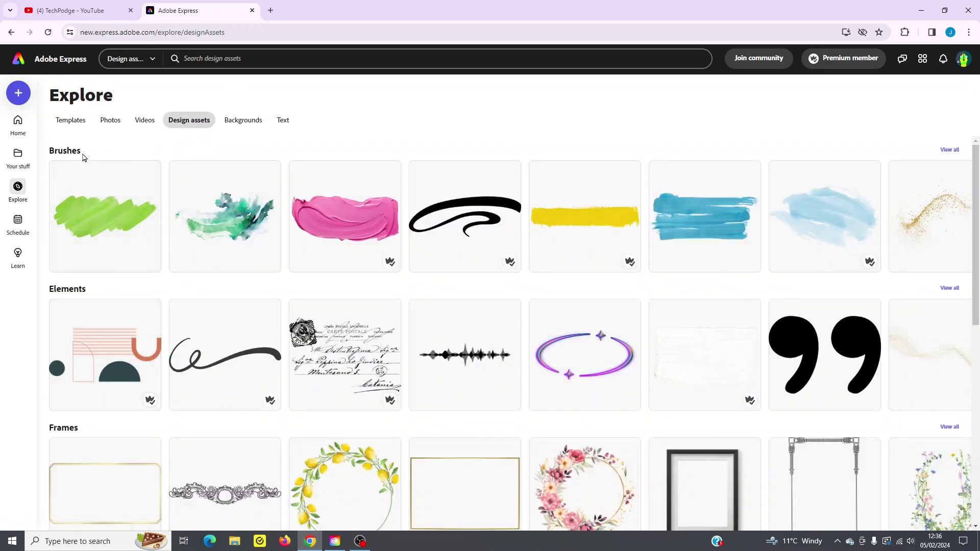
scroll(164, 444, down, 4)
click(233, 120)
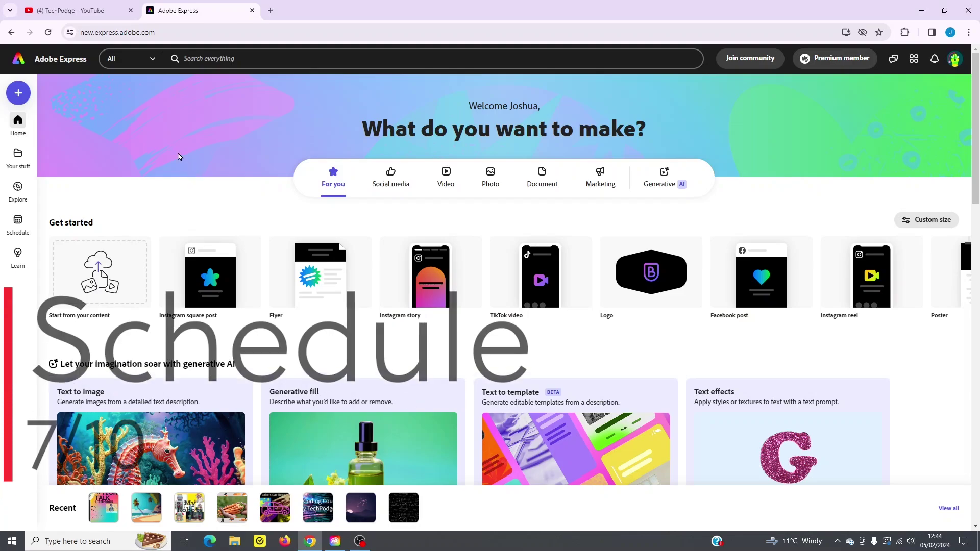
click(19, 225)
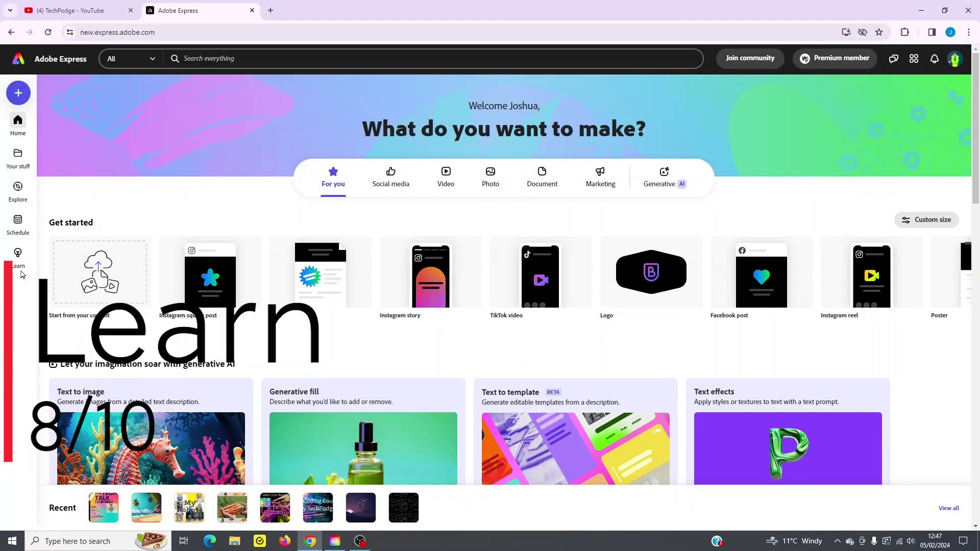
click(18, 255)
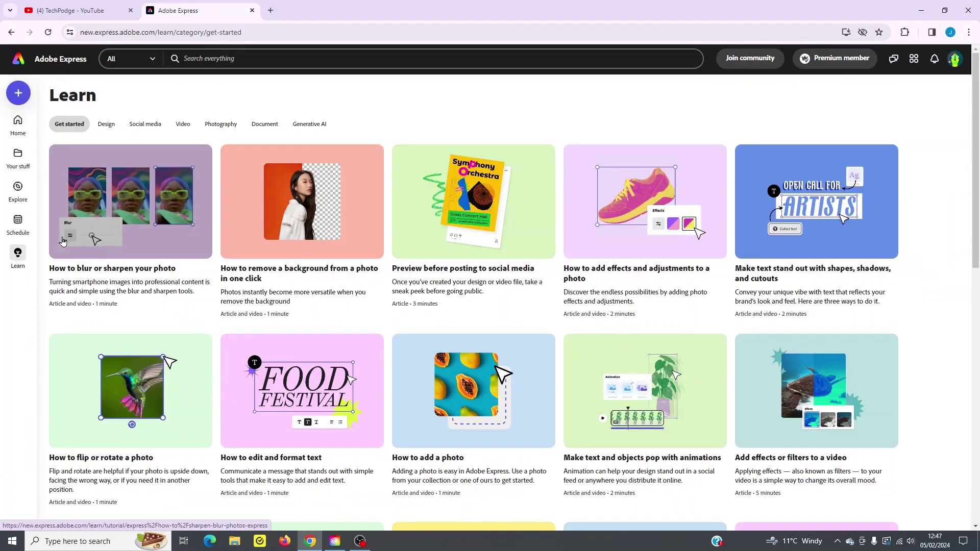
click(107, 125)
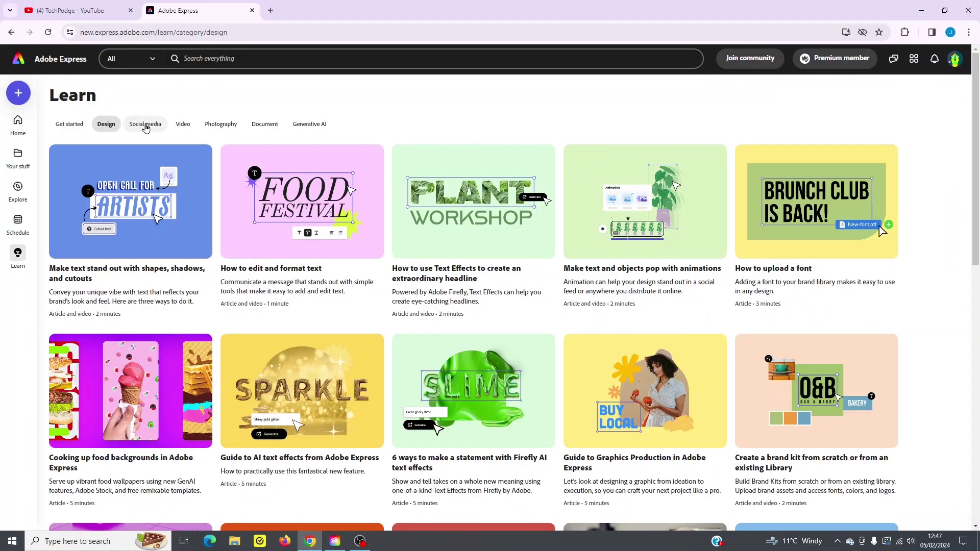
click(145, 125)
click(184, 124)
click(207, 124)
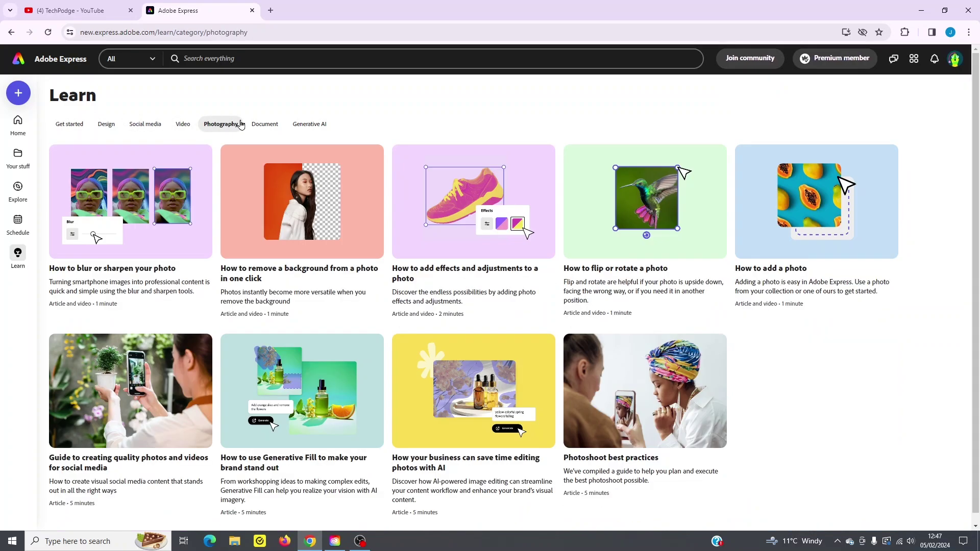
click(265, 124)
click(310, 124)
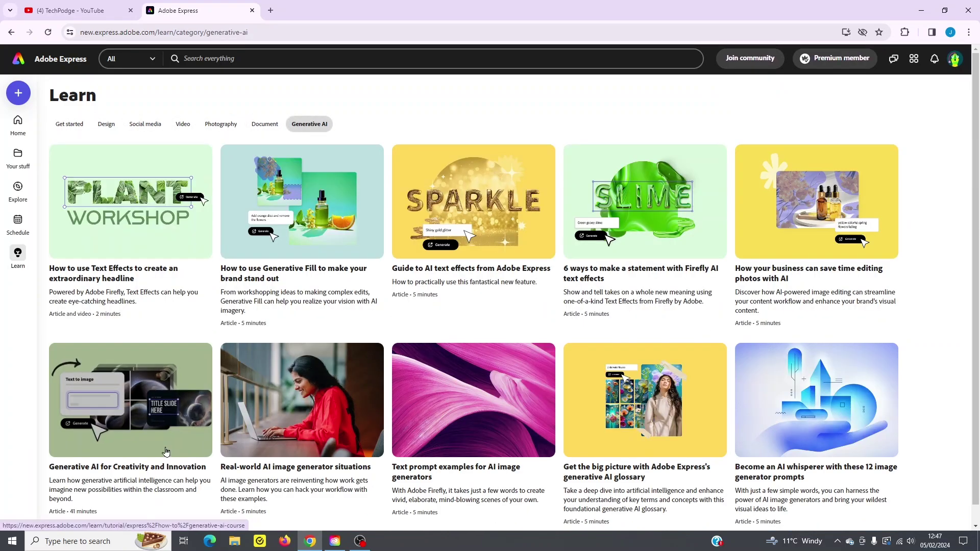
scroll(163, 447, down, 1)
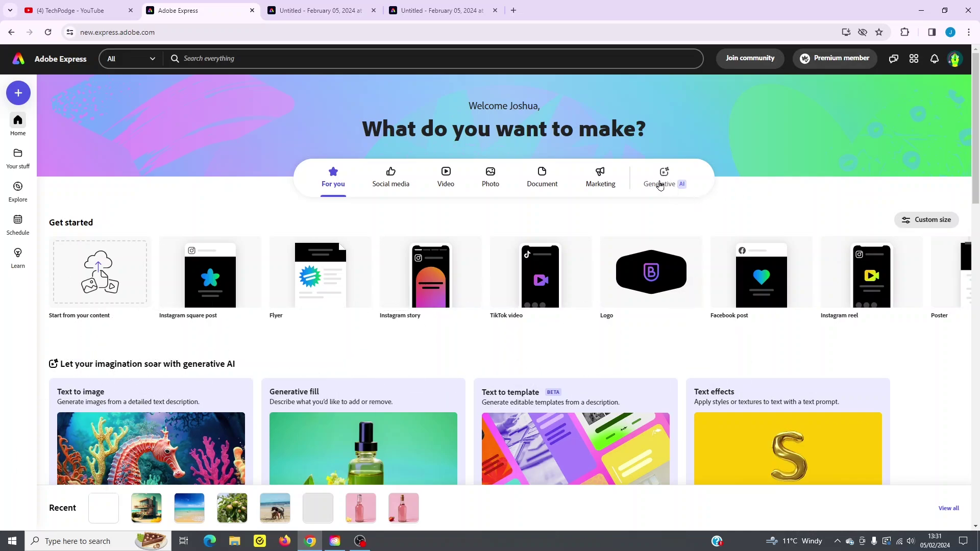
Show the Generative AI options, then review the generated beach house image and its Text to image prompt.
click(662, 187)
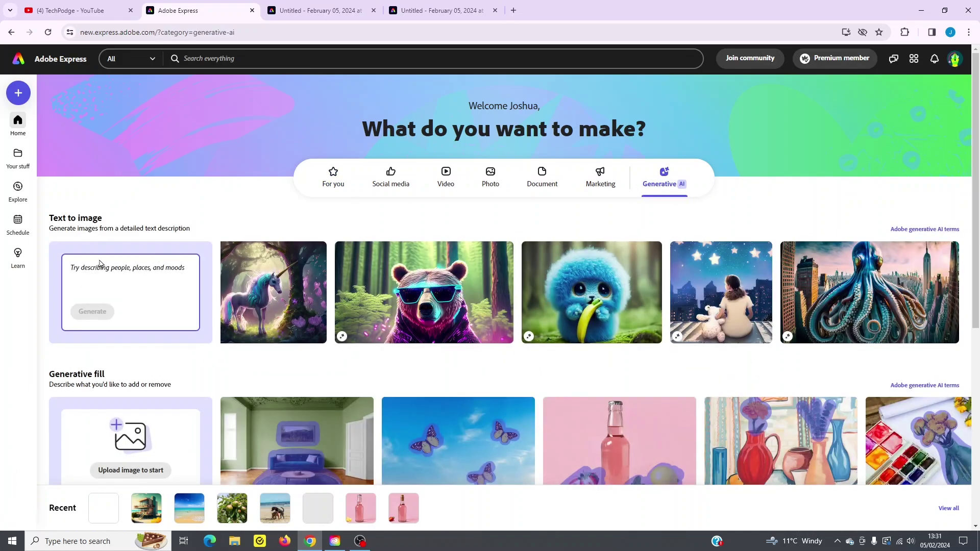
click(136, 270)
click(316, 7)
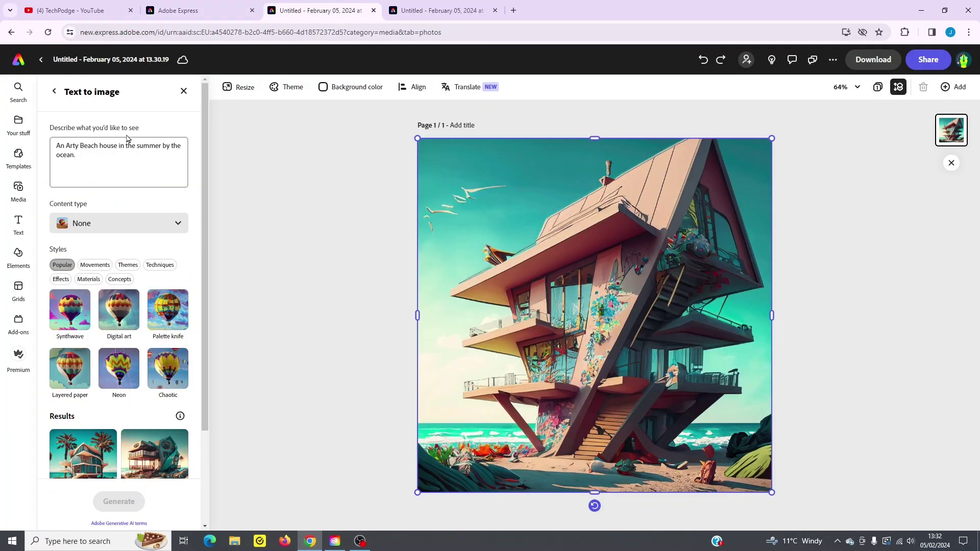
click(79, 160)
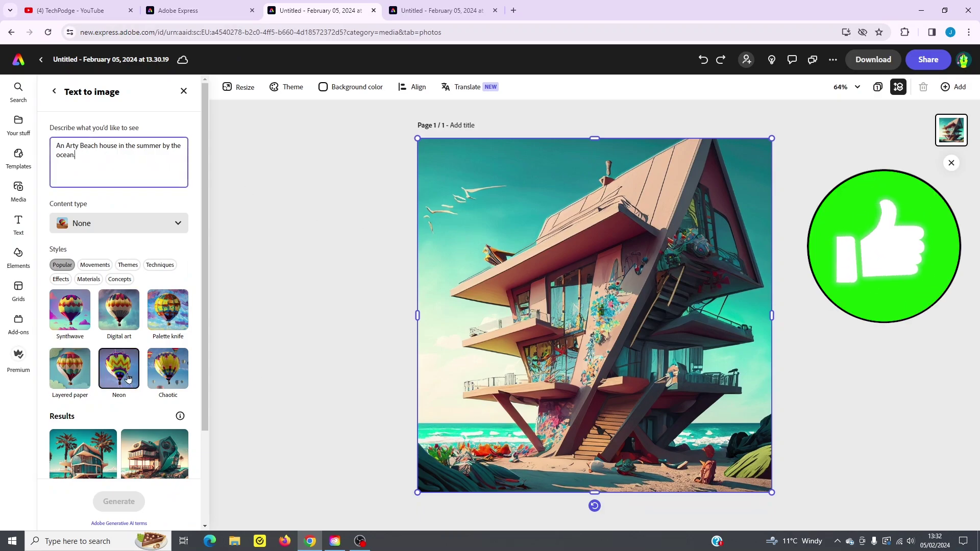
scroll(118, 368, down, 3)
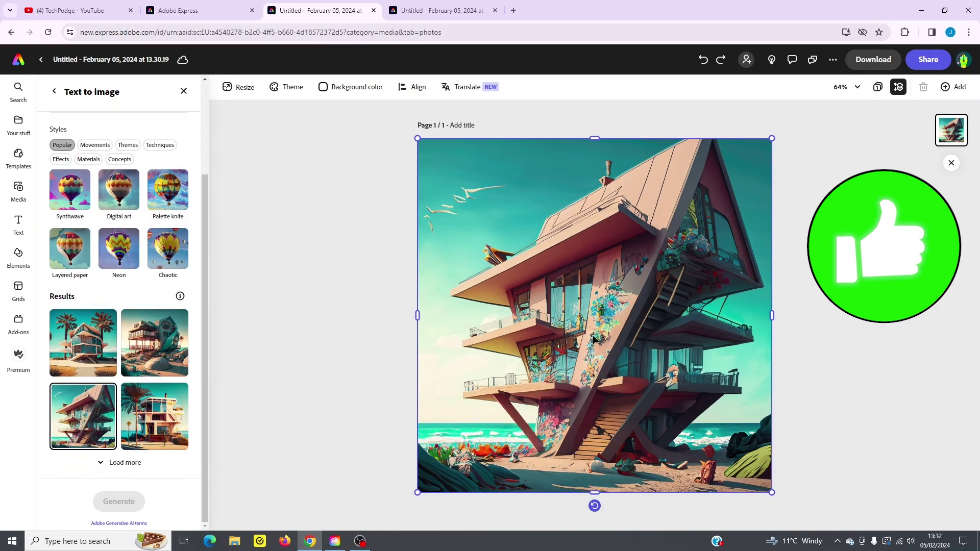
Compare the home page with the bottle image in the Generative fill editor.
click(200, 12)
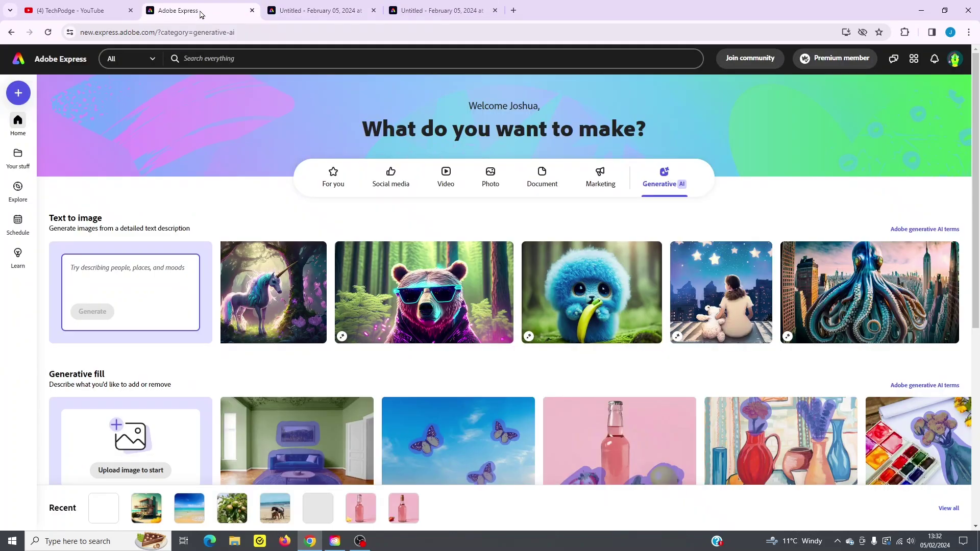
scroll(160, 357, down, 2)
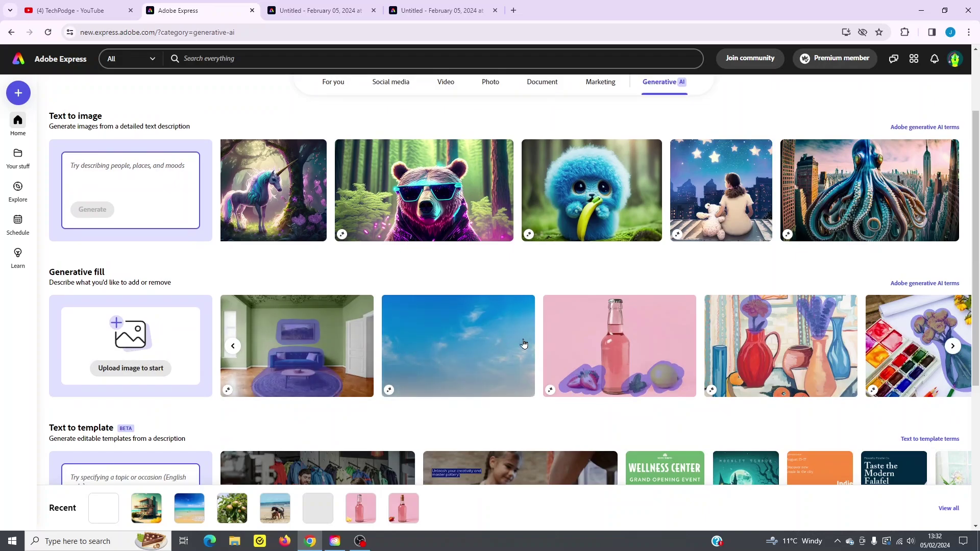
click(433, 10)
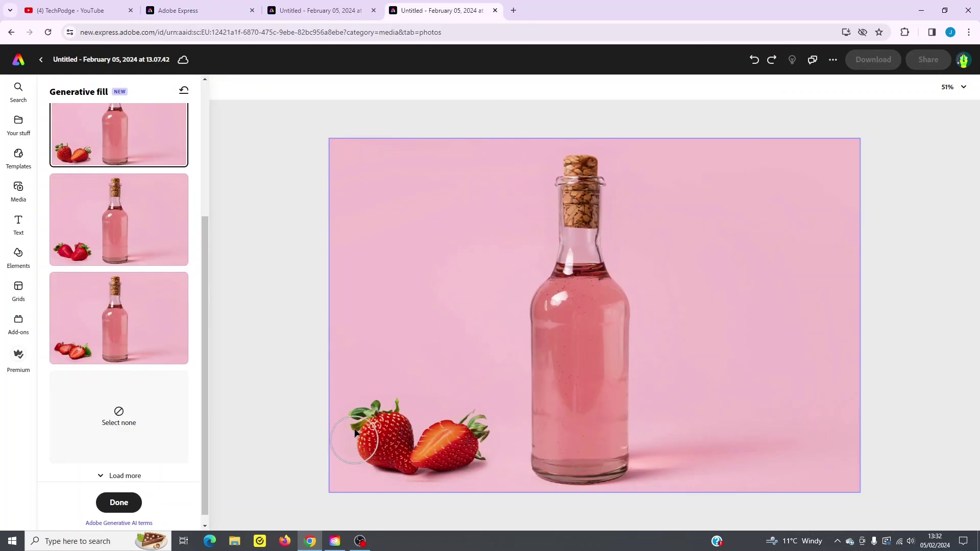
click(199, 14)
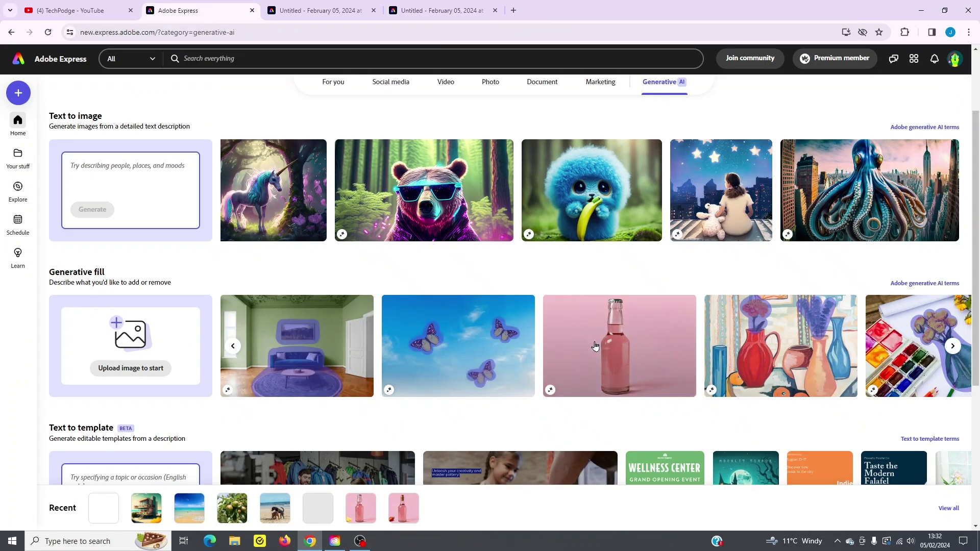
Try the Text to template and Text effects prompt boxes on the generative AI home page.
scroll(76, 342, down, 2)
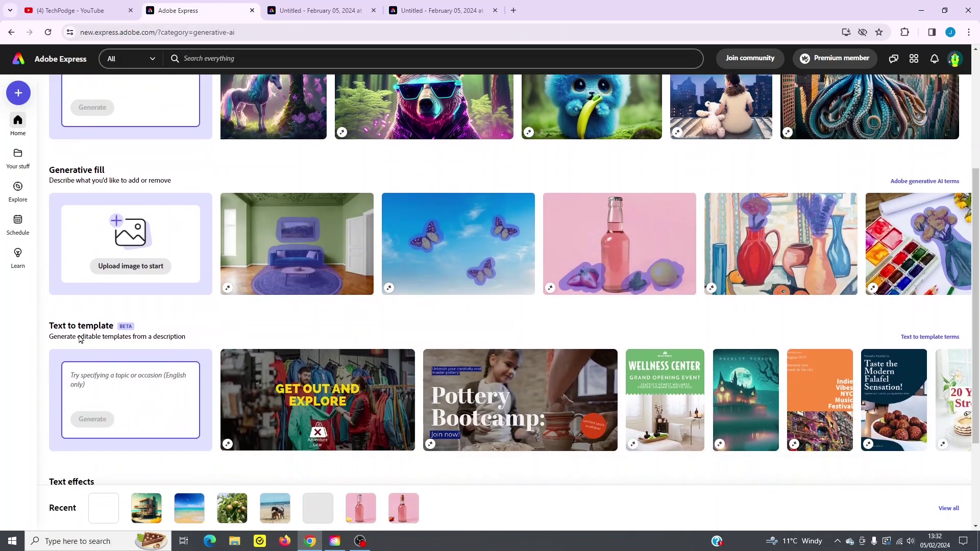
click(135, 385)
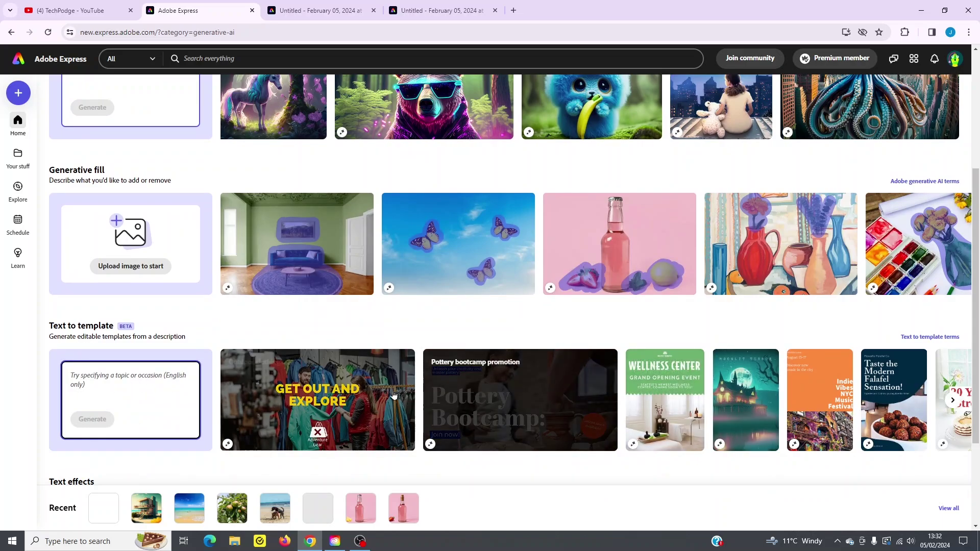
scroll(368, 400, down, 3)
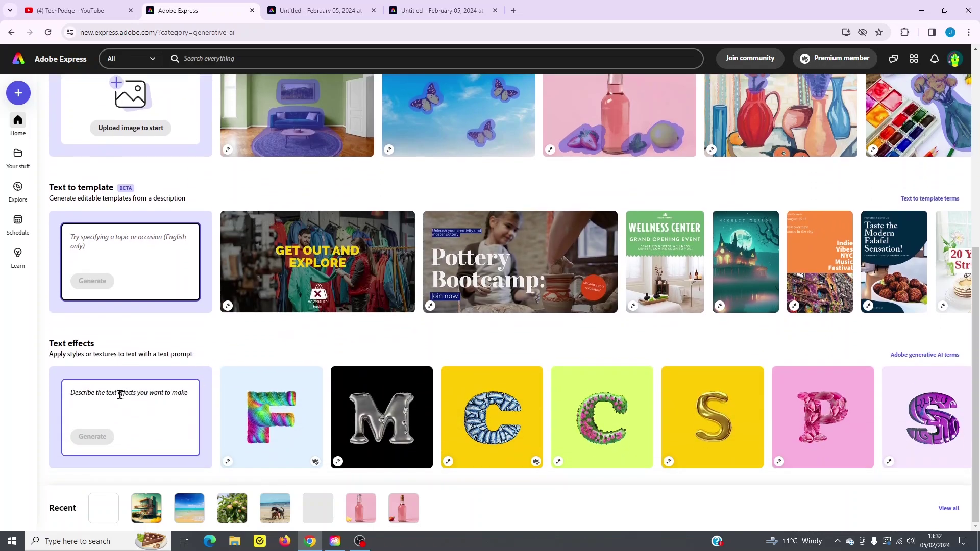
click(130, 392)
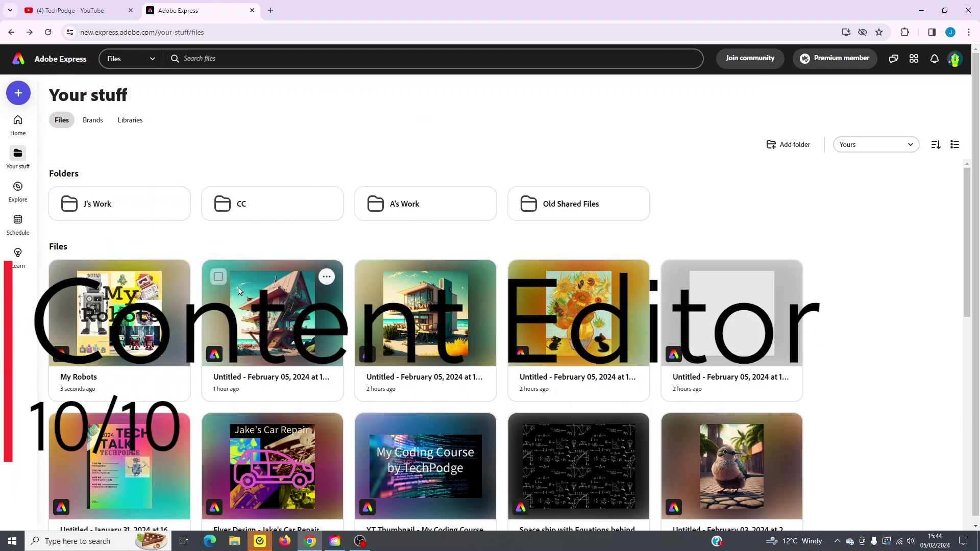
Open the My Robots design thumbnail from Your stuff files.
click(135, 312)
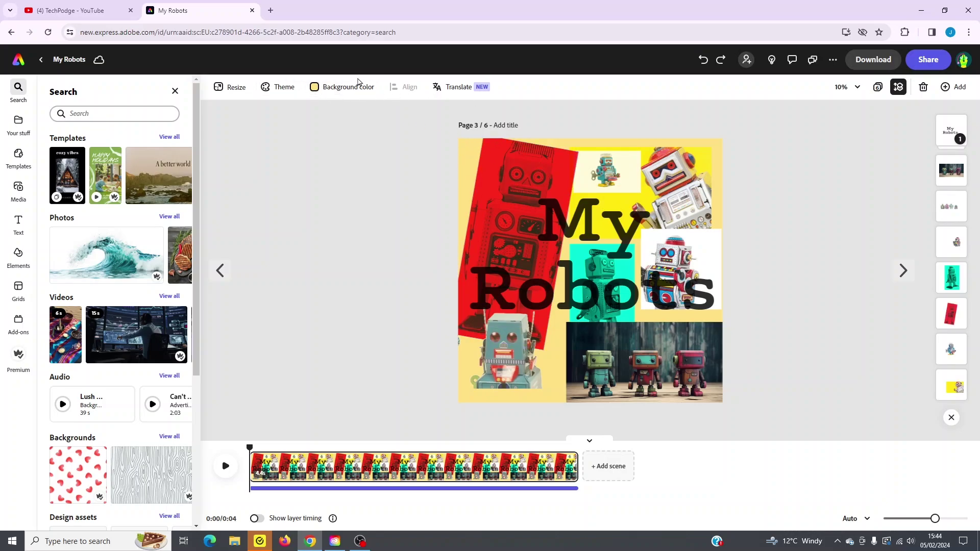
Try black, white, transparent and light cream page backgrounds.
click(357, 87)
click(325, 164)
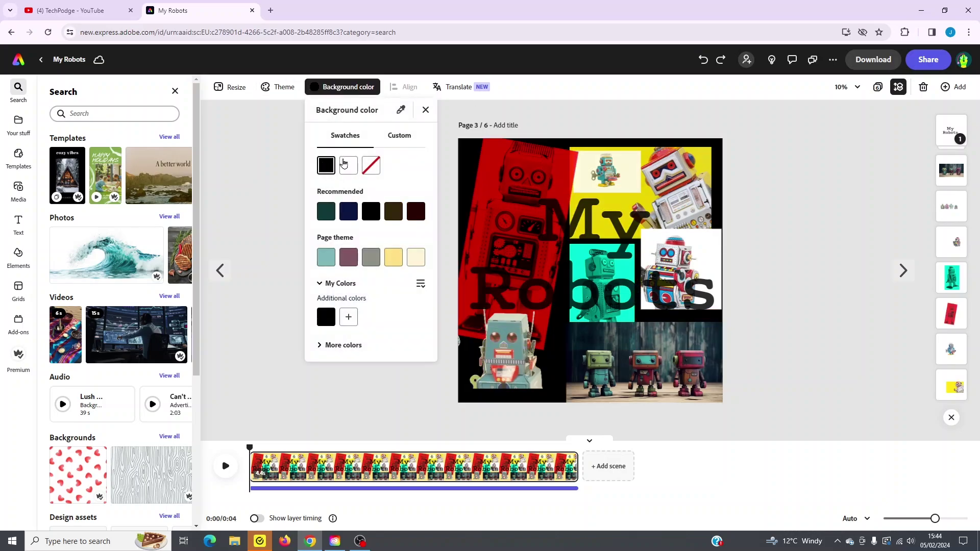
click(349, 166)
click(372, 169)
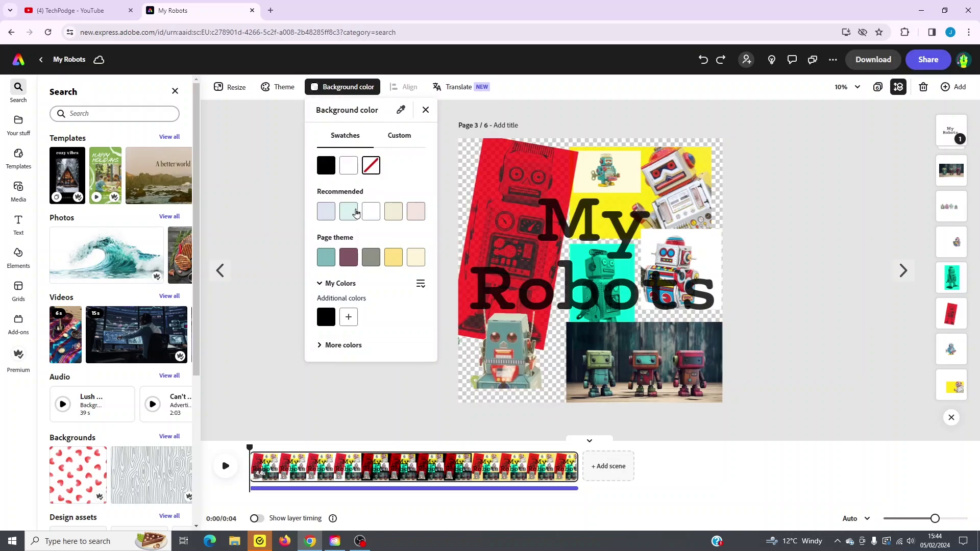
click(348, 211)
click(393, 211)
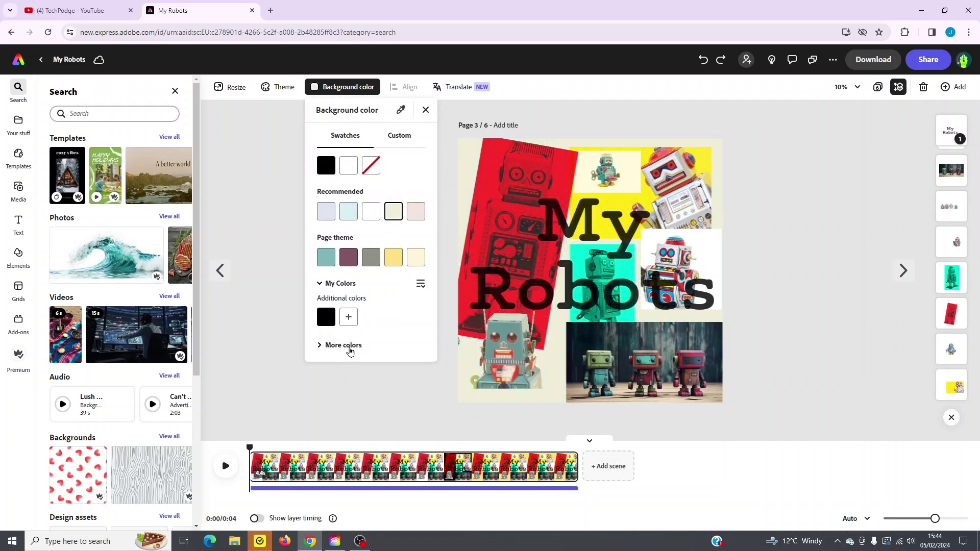
Set the page background to the theme yellow, then view the Theme and Resize options.
click(345, 346)
click(393, 260)
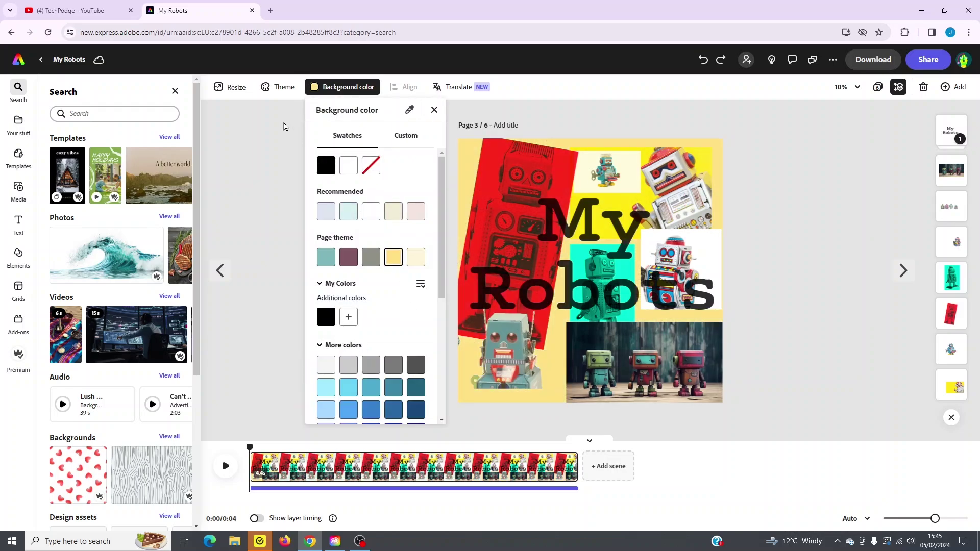
click(280, 91)
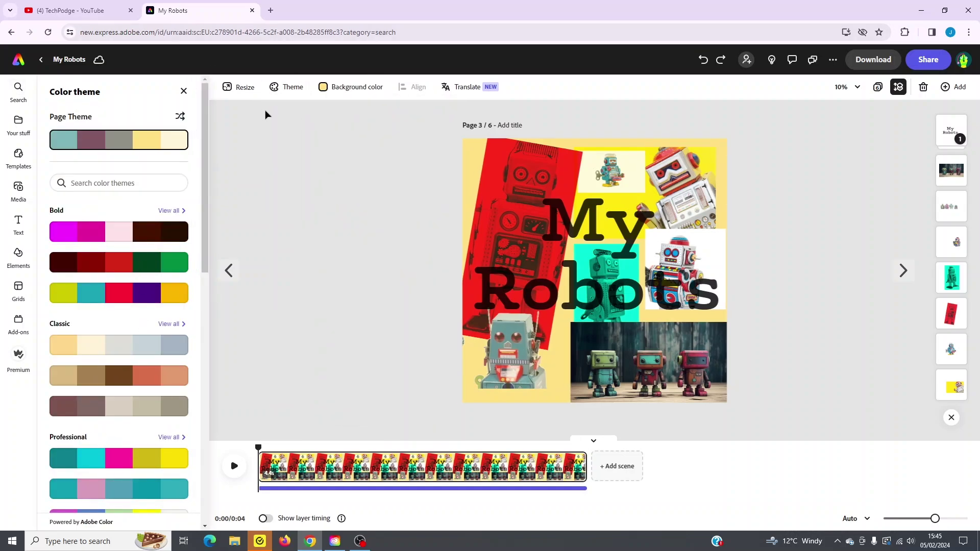
click(245, 89)
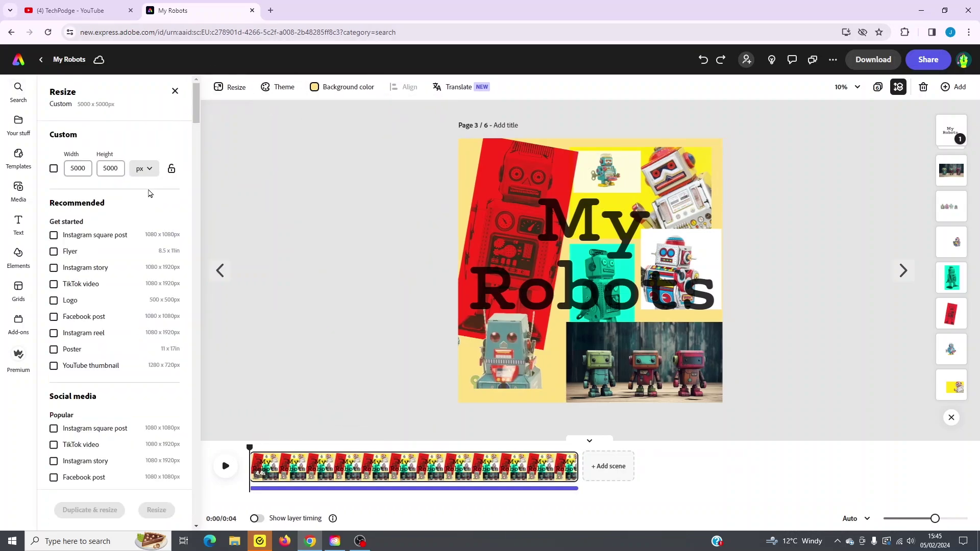
Browse resize presets, tick the 800 x 800 YouTube profile photo, then close without resizing.
scroll(131, 367, down, 3)
scroll(131, 327, up, 2)
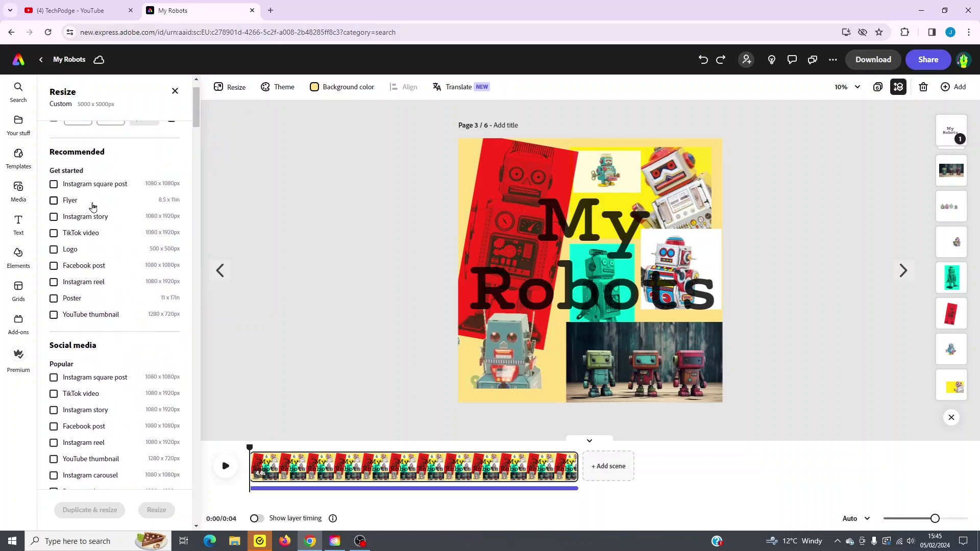
scroll(111, 353, down, 4)
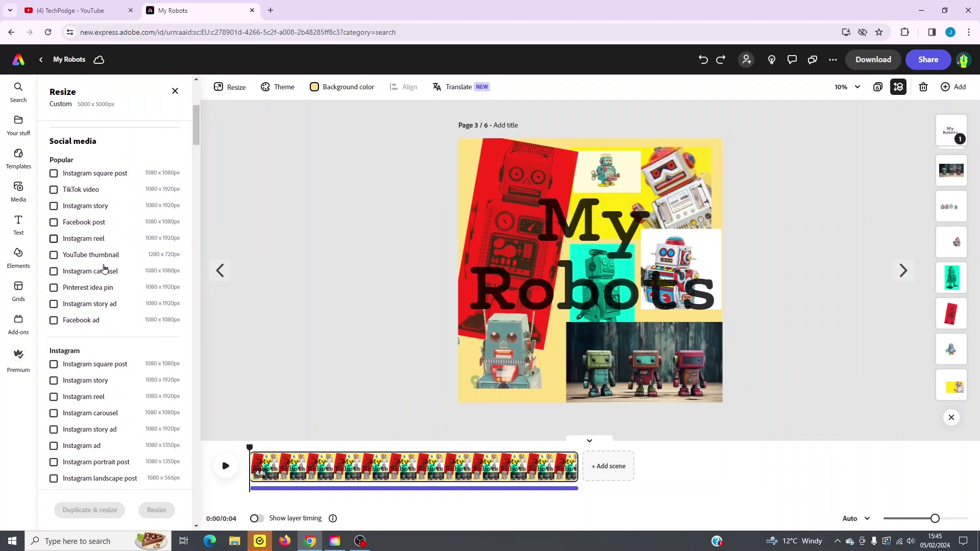
scroll(114, 327, down, 1)
scroll(108, 359, down, 3)
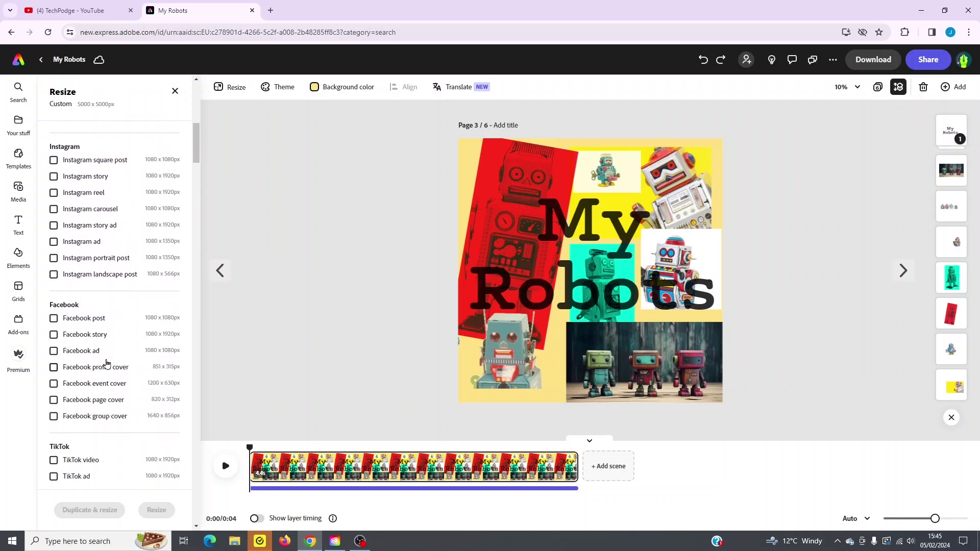
scroll(125, 390, down, 7)
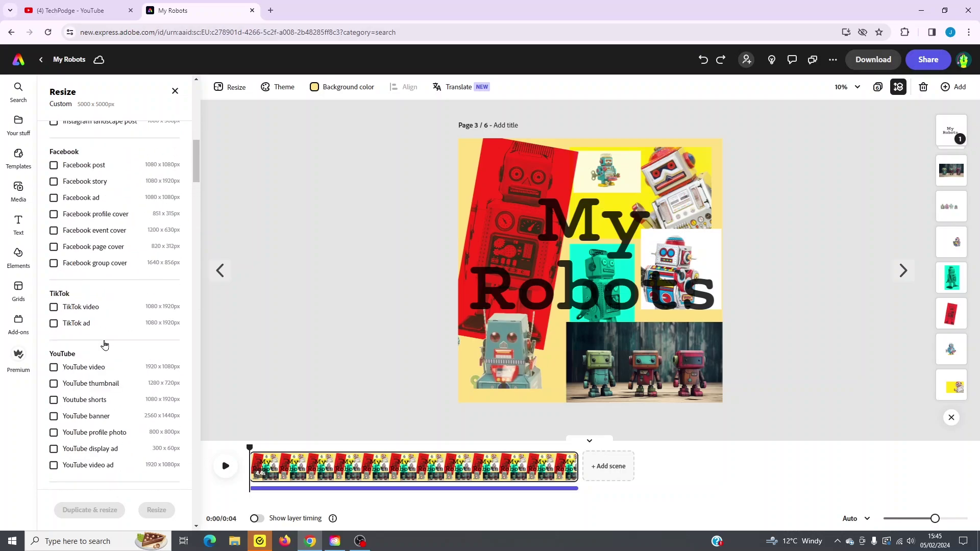
scroll(105, 346, down, 3)
click(54, 280)
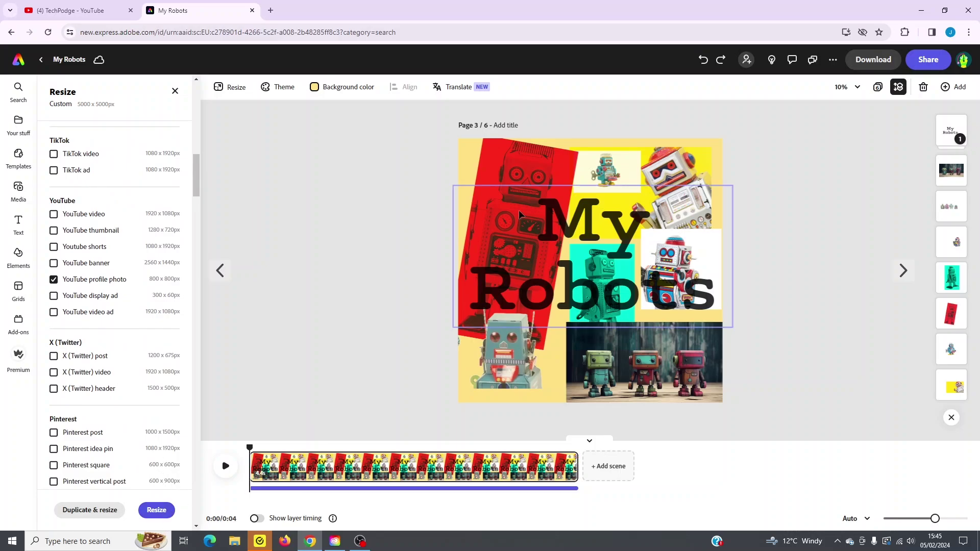
click(174, 92)
Duplicate the current page and add a text layer.
click(953, 87)
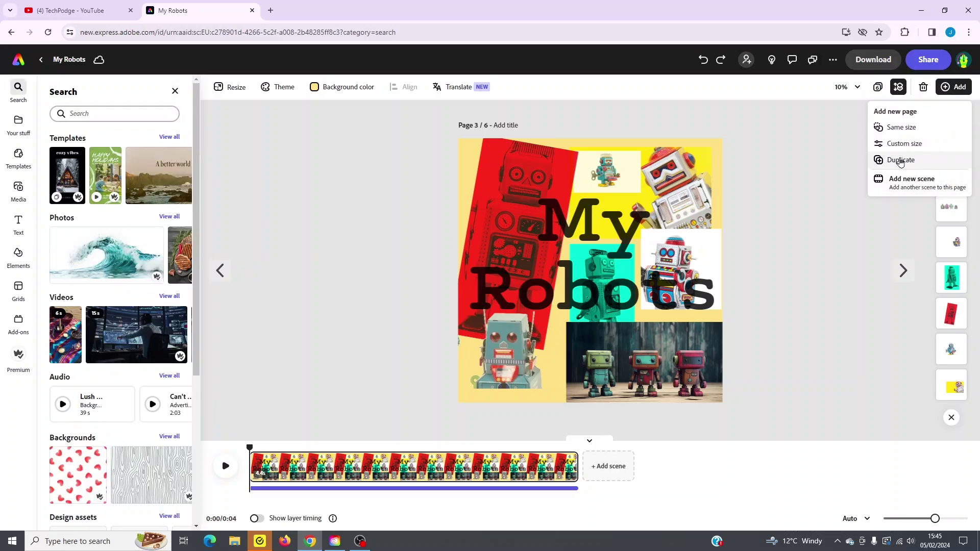
click(831, 131)
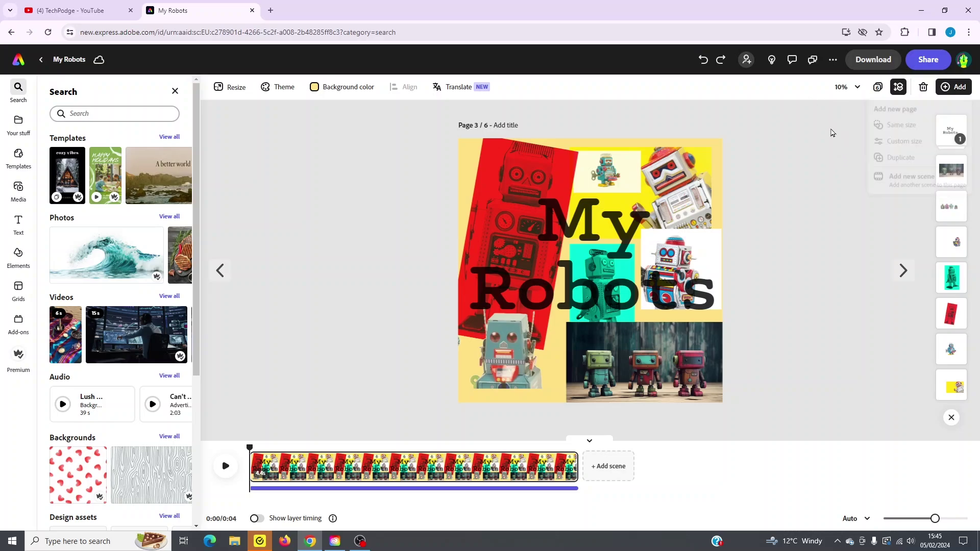
click(120, 114)
key(t)
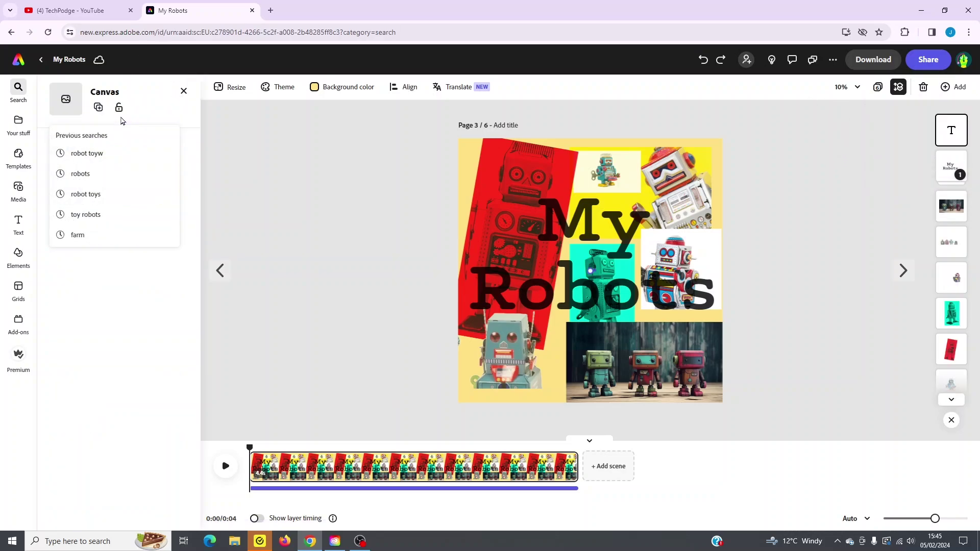
Search stock content for 'Robot toys'.
click(18, 94)
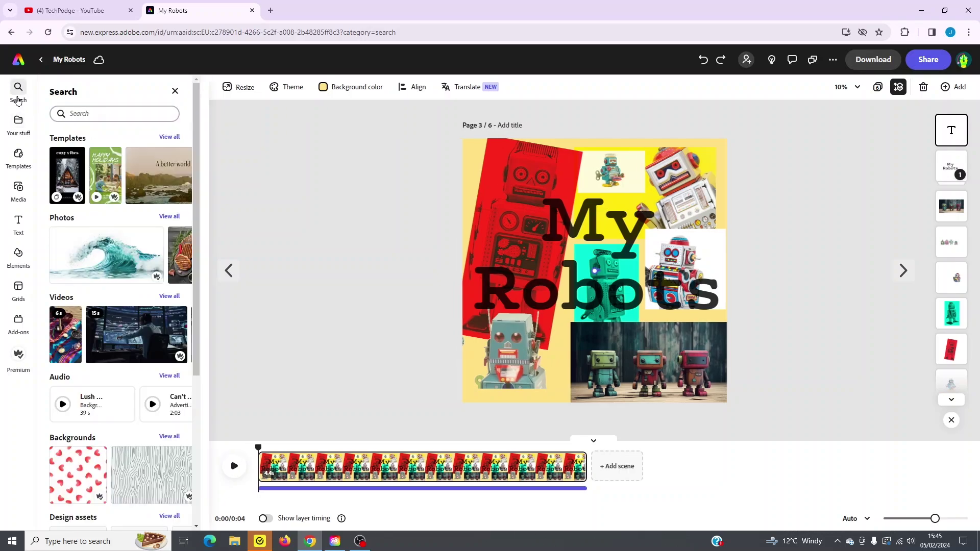
click(79, 114)
text(Robot  toys)
key(Return)
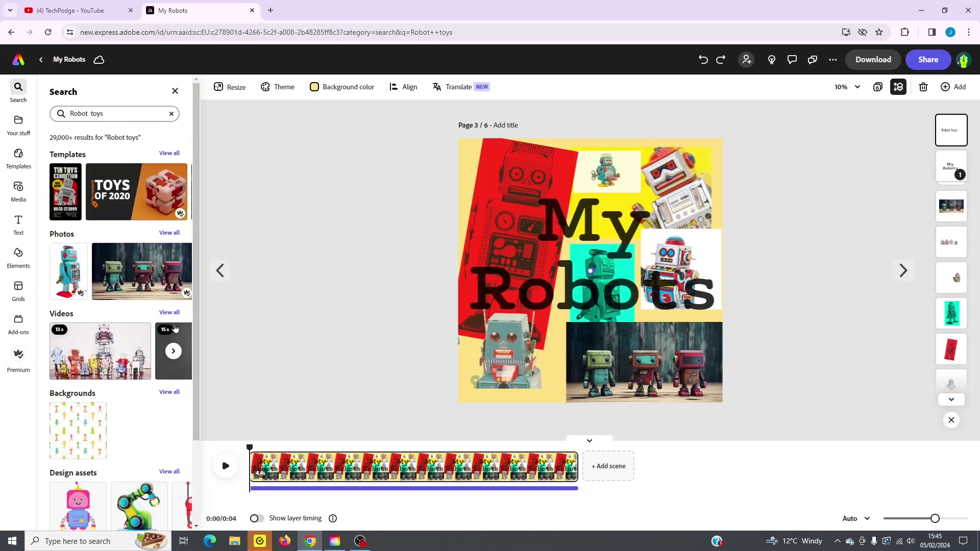
scroll(111, 409, down, 3)
scroll(112, 409, up, 2)
scroll(112, 409, up, 1)
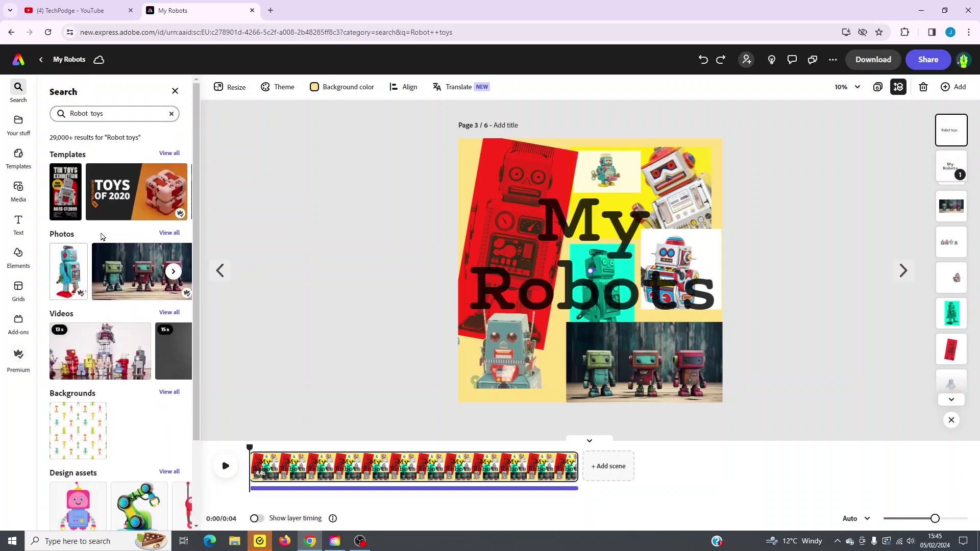
Place a standing robot photo on the page, undo it, and browse Your stuff.
drag(61, 276, 371, 244)
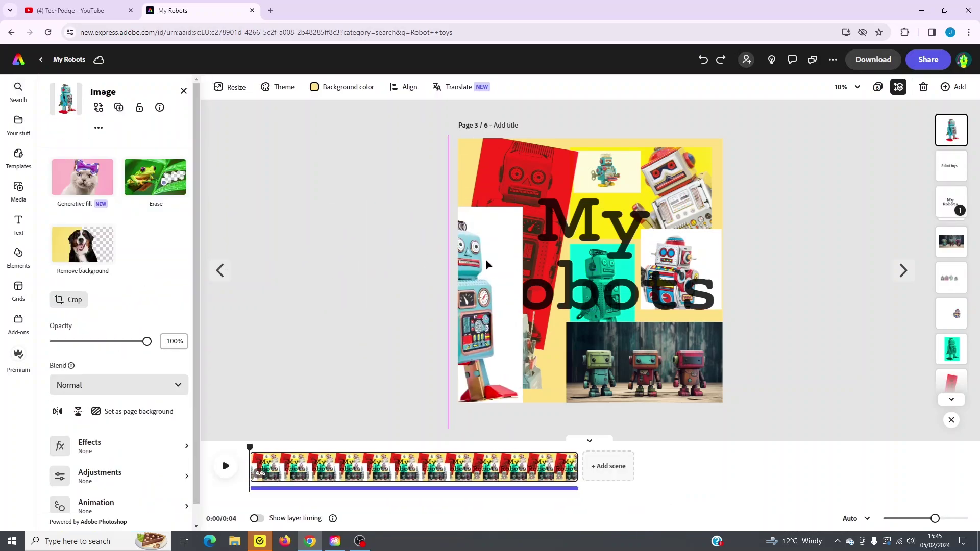
key(ctrl+z)
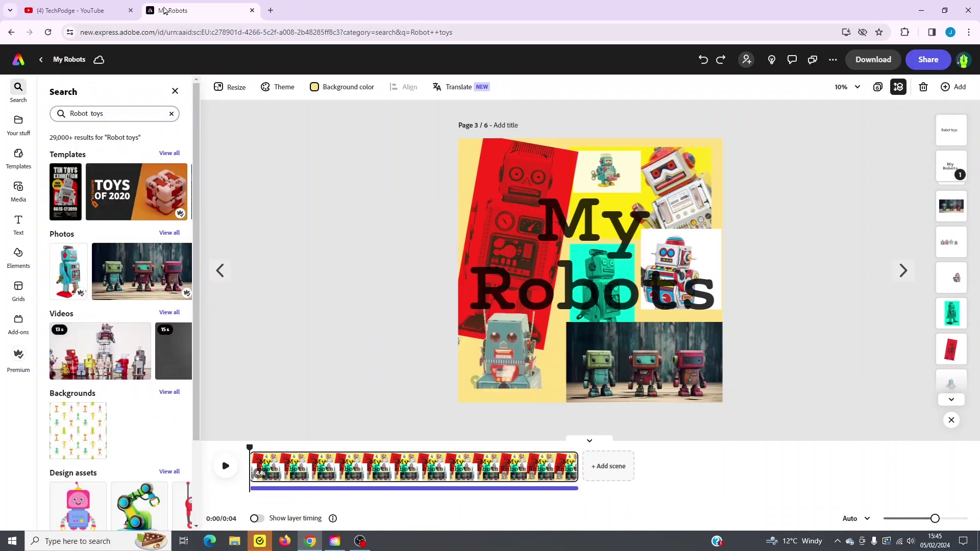
click(19, 121)
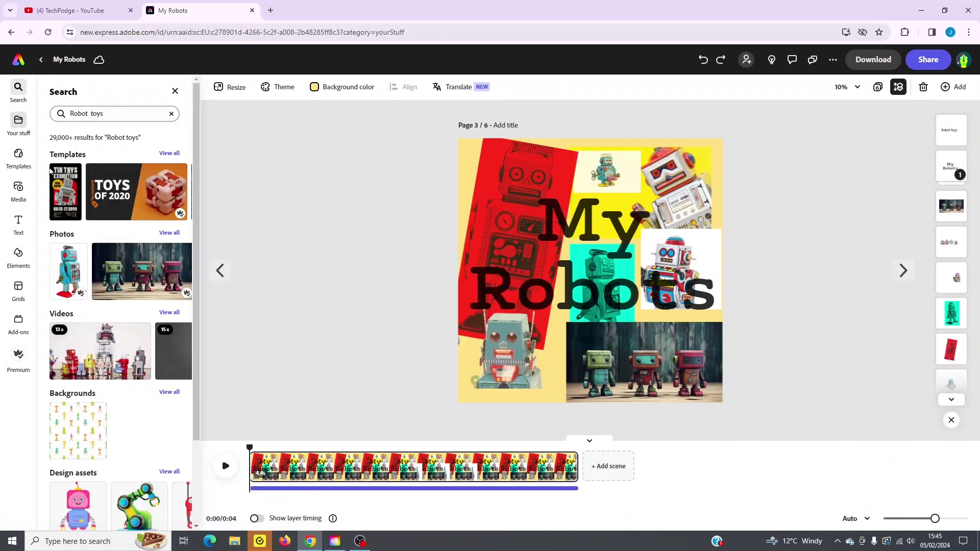
scroll(112, 360, down, 5)
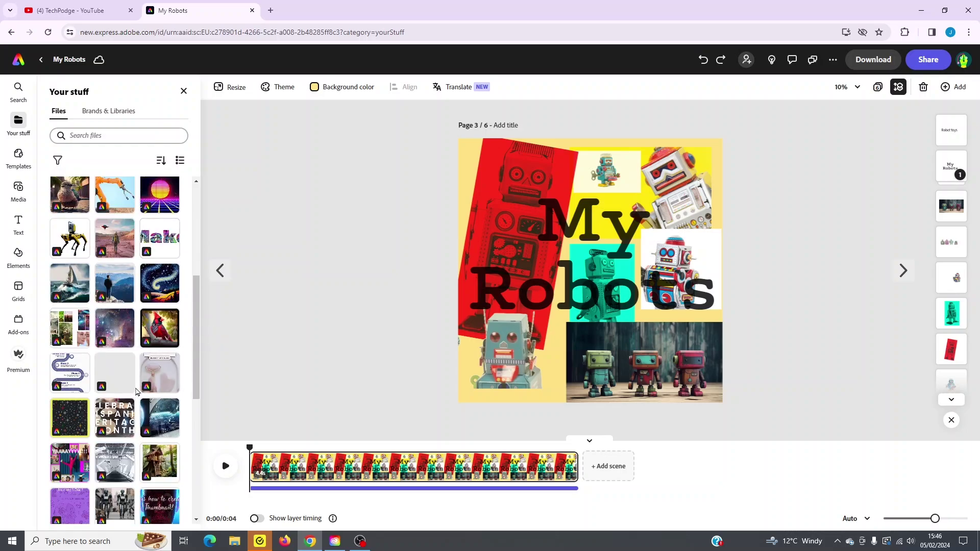
scroll(137, 392, down, 3)
Browse the Templates library, then the Media stock photos and videos.
scroll(153, 307, up, 15)
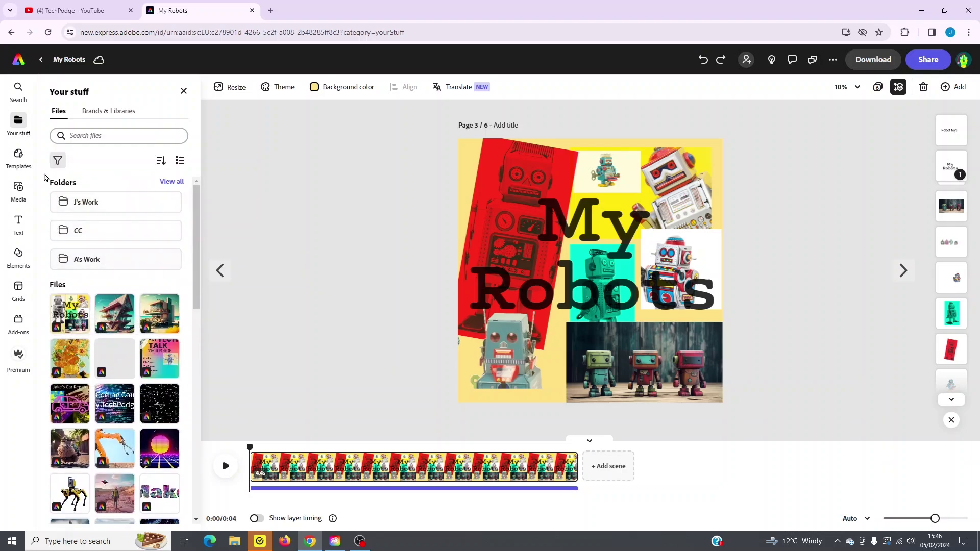
click(21, 157)
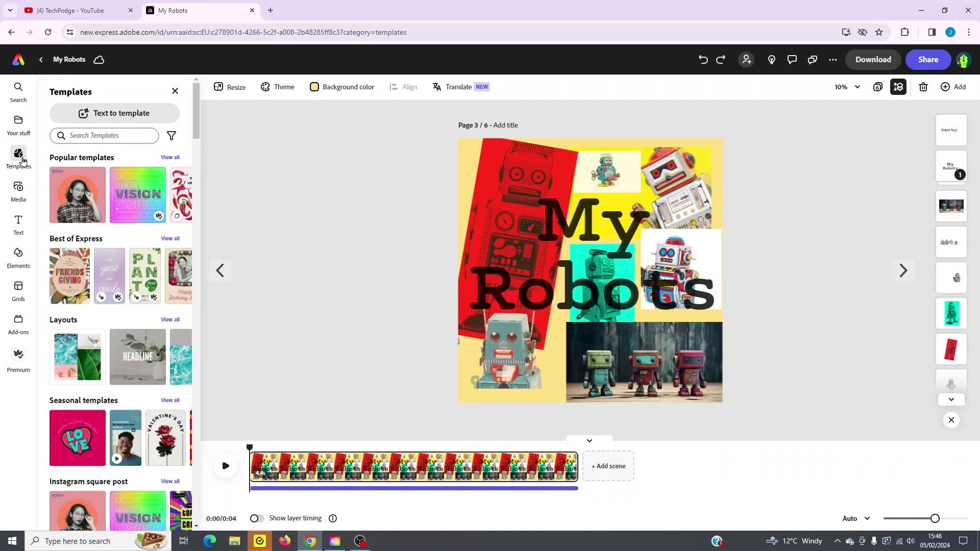
click(26, 193)
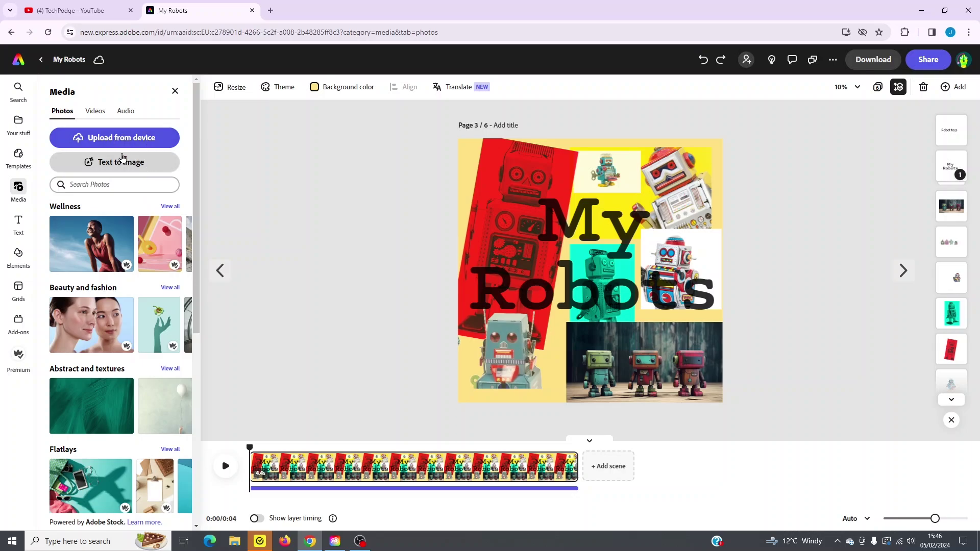
click(95, 111)
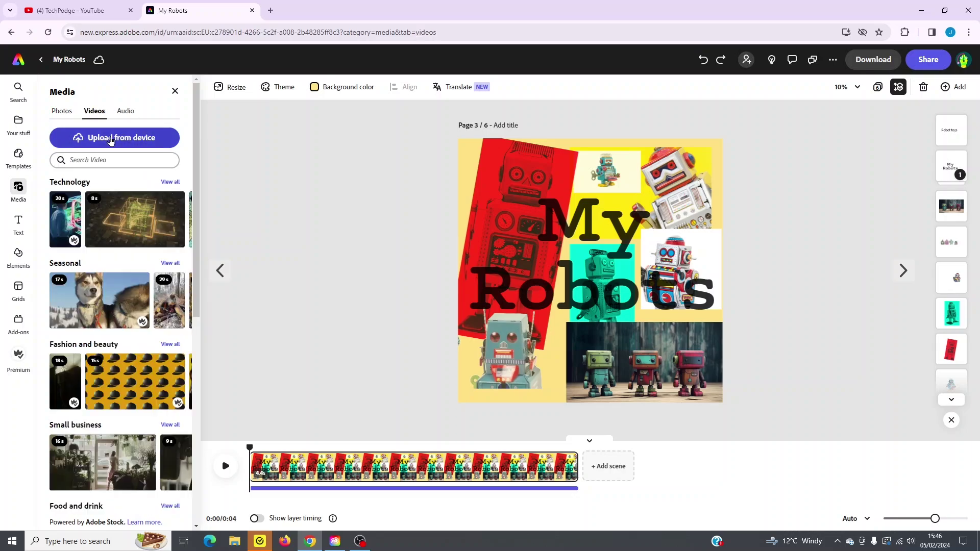
scroll(131, 318, down, 3)
scroll(131, 318, up, 3)
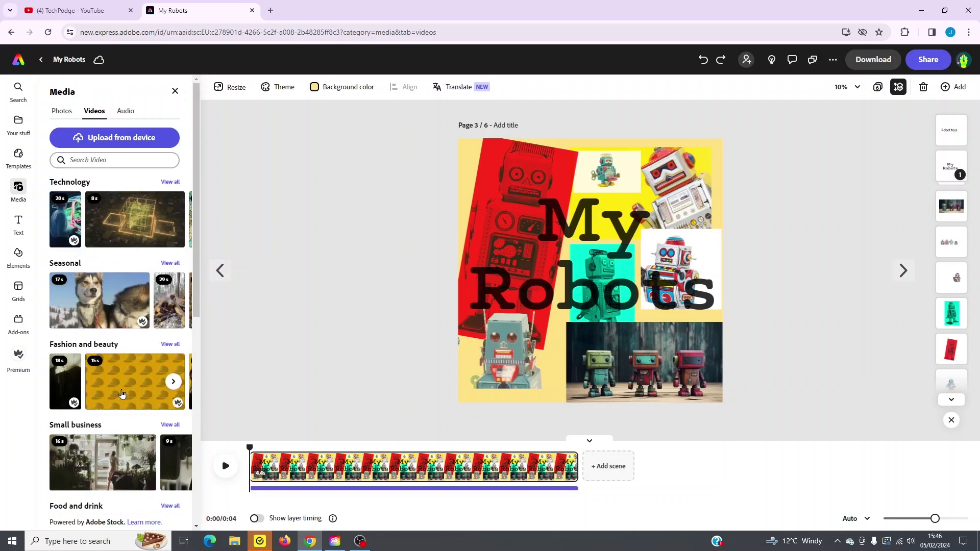
scroll(95, 356, down, 5)
scroll(95, 355, up, 5)
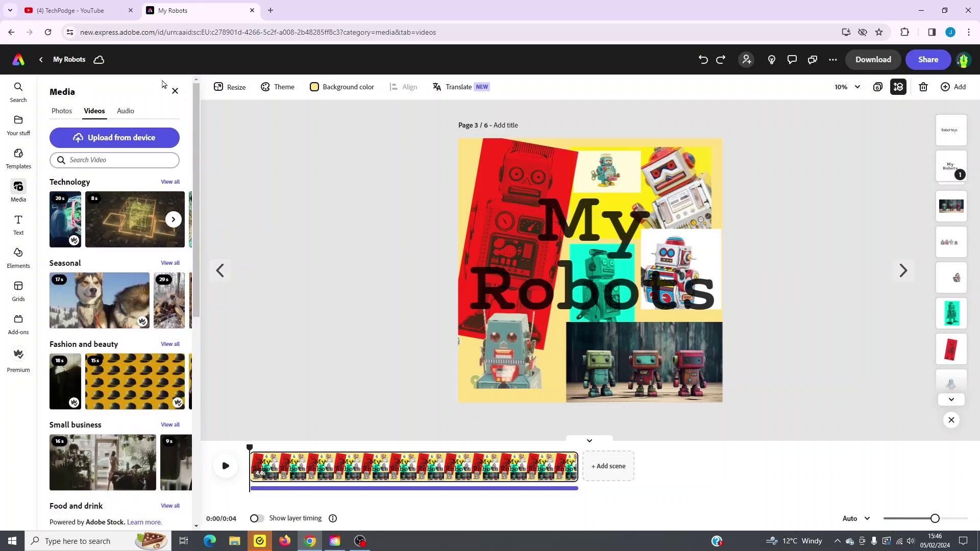
Browse the stock audio tracks by genre and try dragging in a winter ambient track.
click(126, 113)
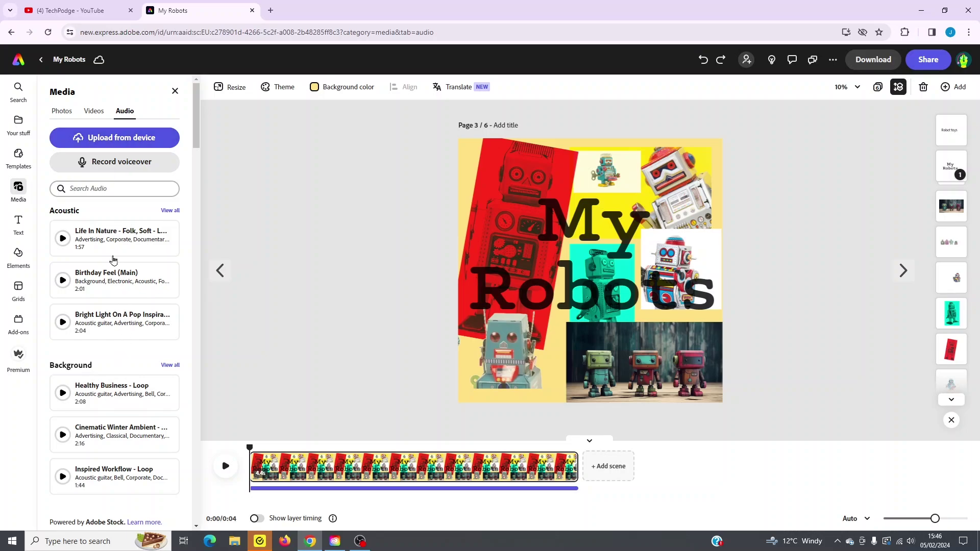
scroll(111, 291, down, 3)
scroll(110, 298, up, 3)
scroll(88, 303, down, 13)
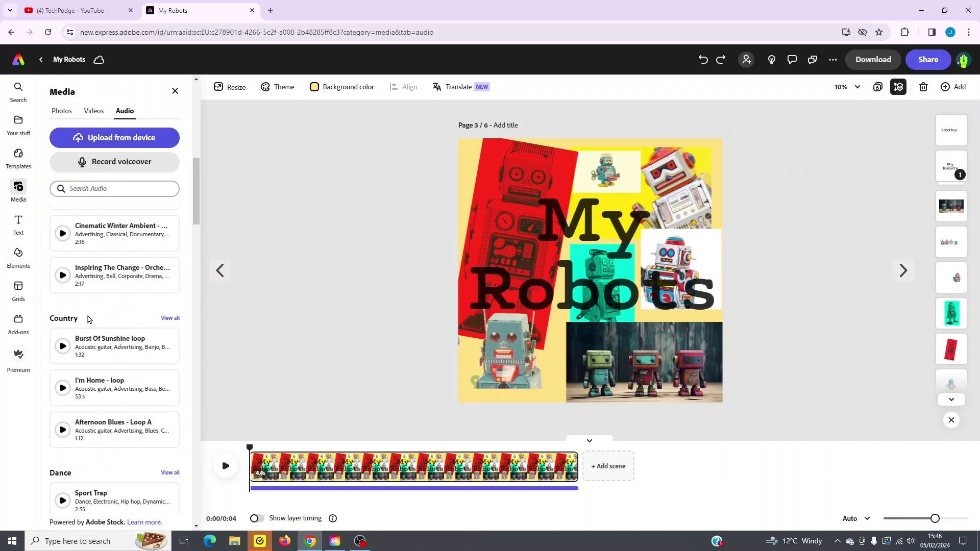
scroll(88, 320, down, 12)
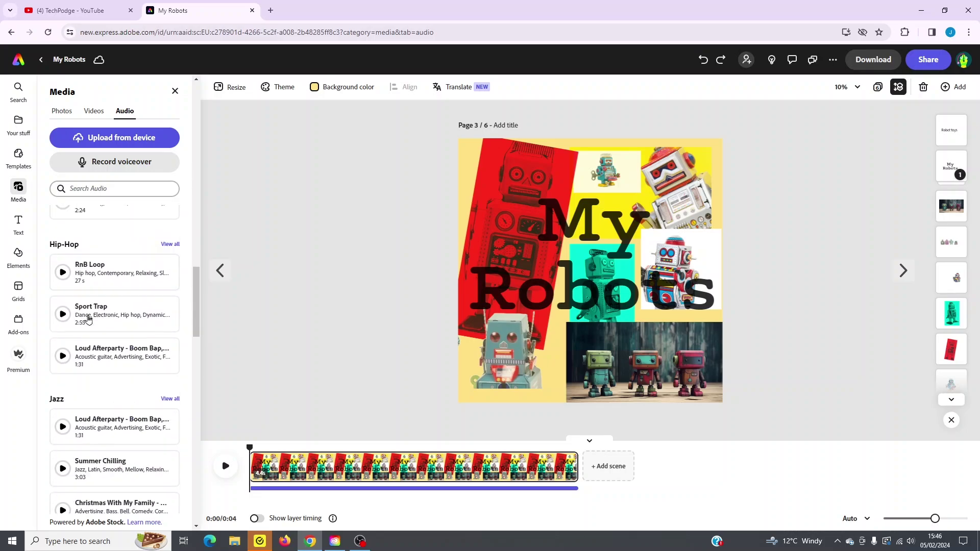
scroll(88, 320, down, 10)
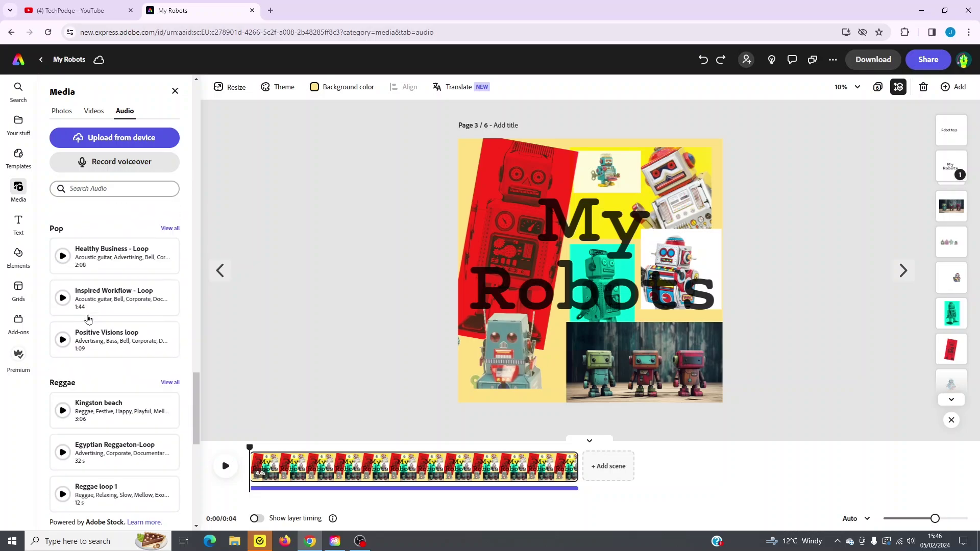
scroll(87, 319, down, 8)
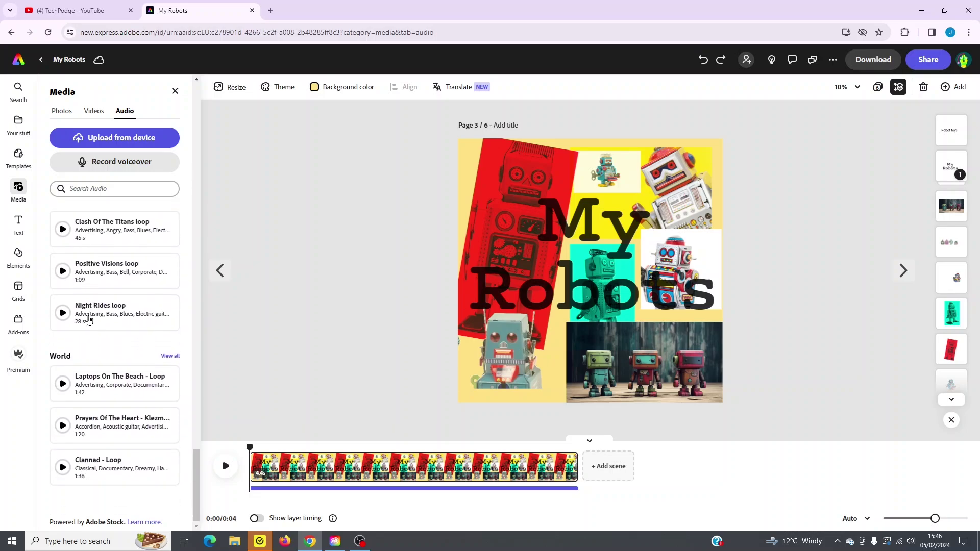
scroll(89, 320, up, 20)
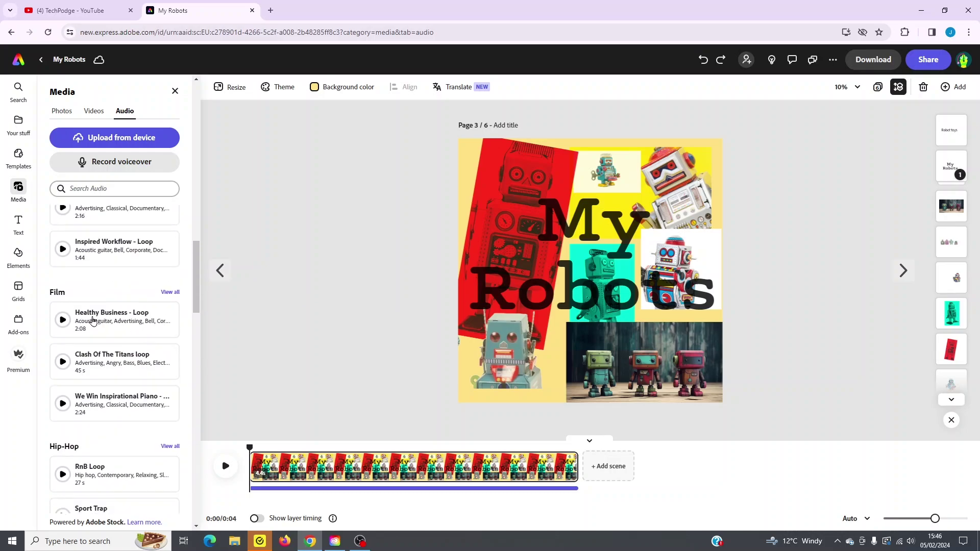
scroll(92, 321, up, 10)
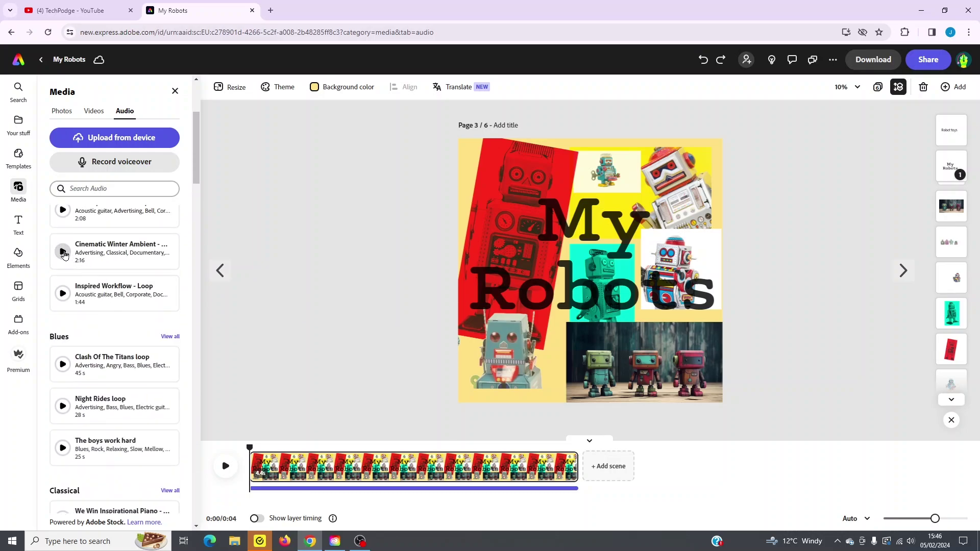
mouse_move(114, 253)
mouse_down()
mouse_move(187, 225)
mouse_move(438, 219)
mouse_move(98, 244)
mouse_up()
Browse text presets, try the New Post design, then add a blank text box.
click(19, 223)
scroll(100, 344, down, 2)
scroll(100, 344, up, 2)
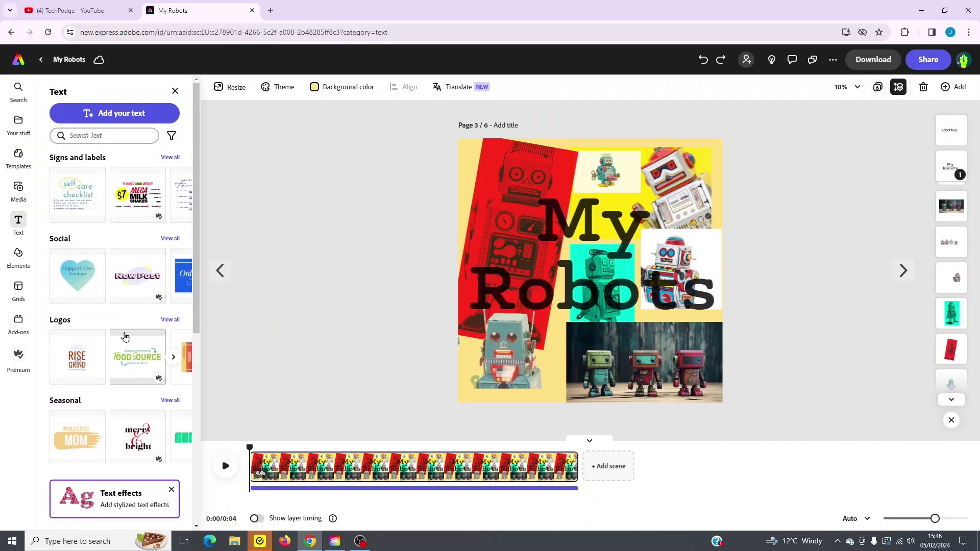
drag(137, 278, 121, 239)
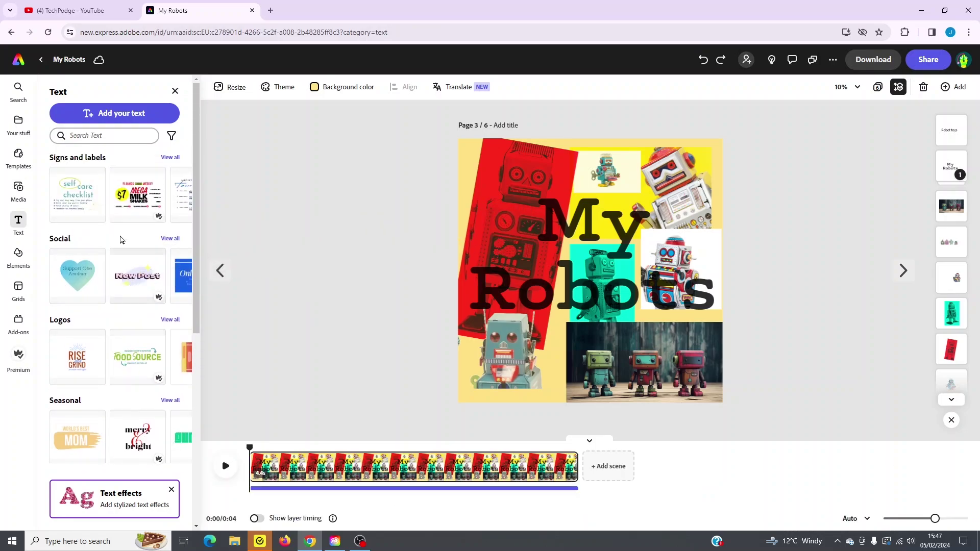
click(121, 113)
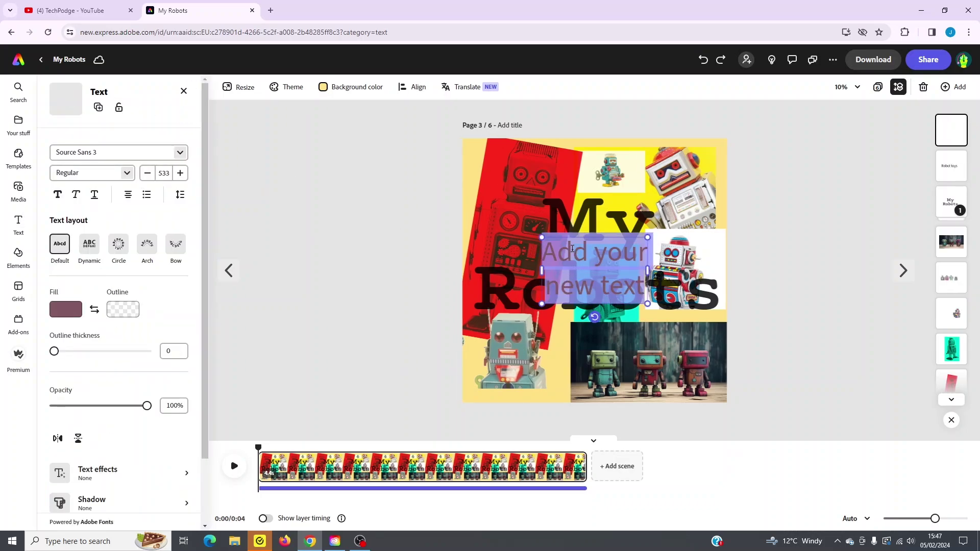
key(BackSpace)
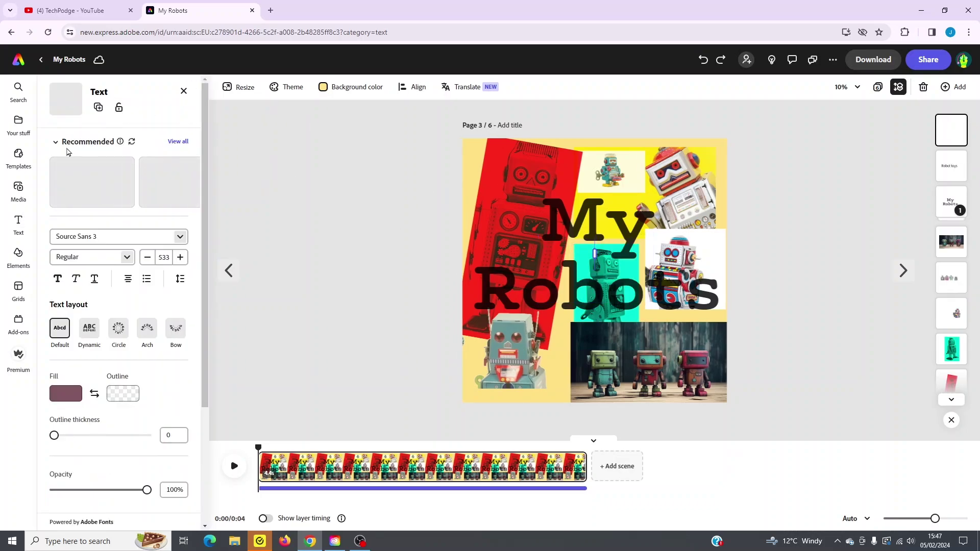
Open Elements and page through the Overlays carousel forward and back again.
click(18, 254)
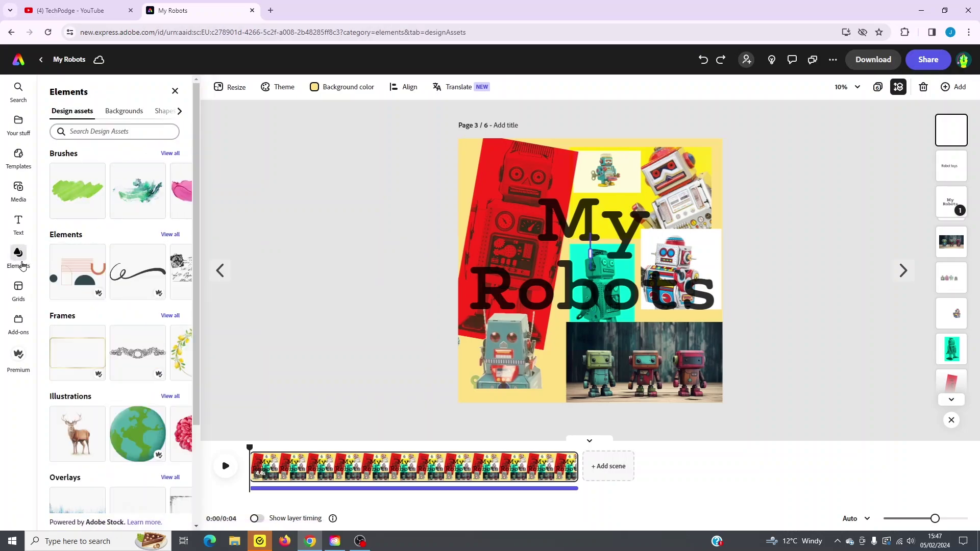
scroll(74, 317, down, 3)
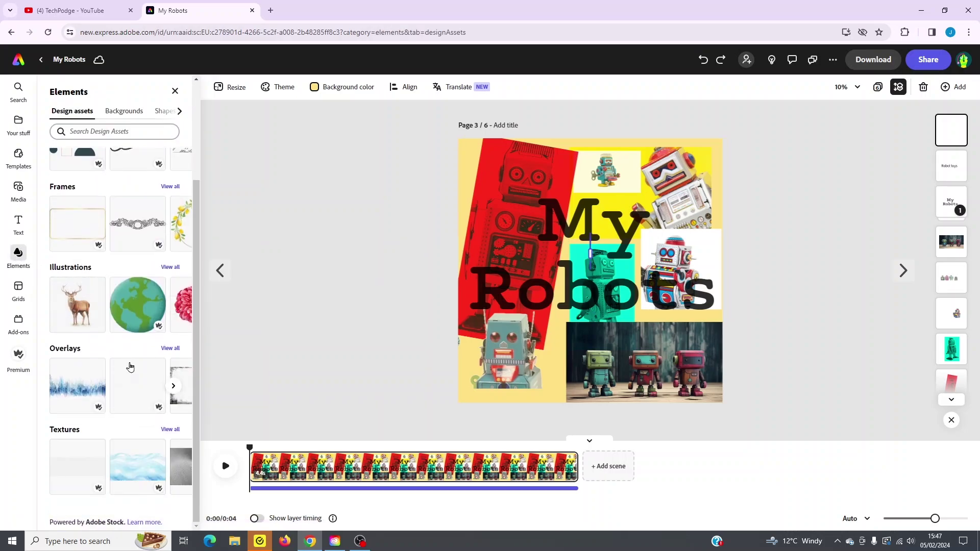
scroll(130, 370, up, 2)
scroll(118, 376, down, 2)
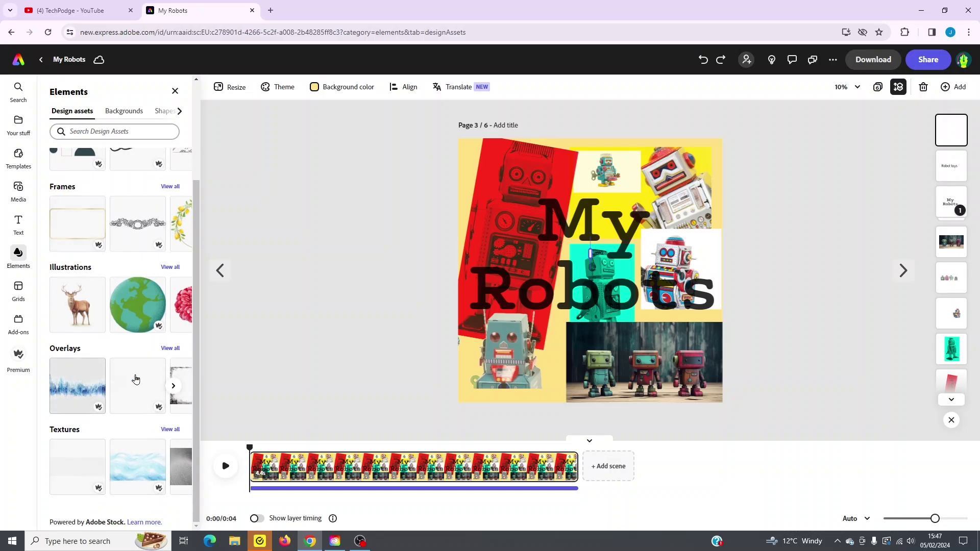
click(173, 387)
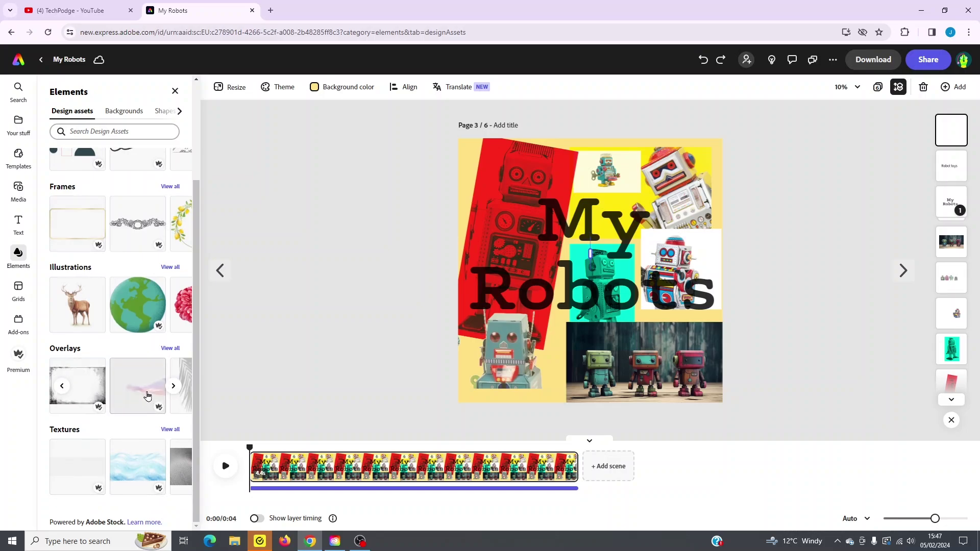
click(62, 386)
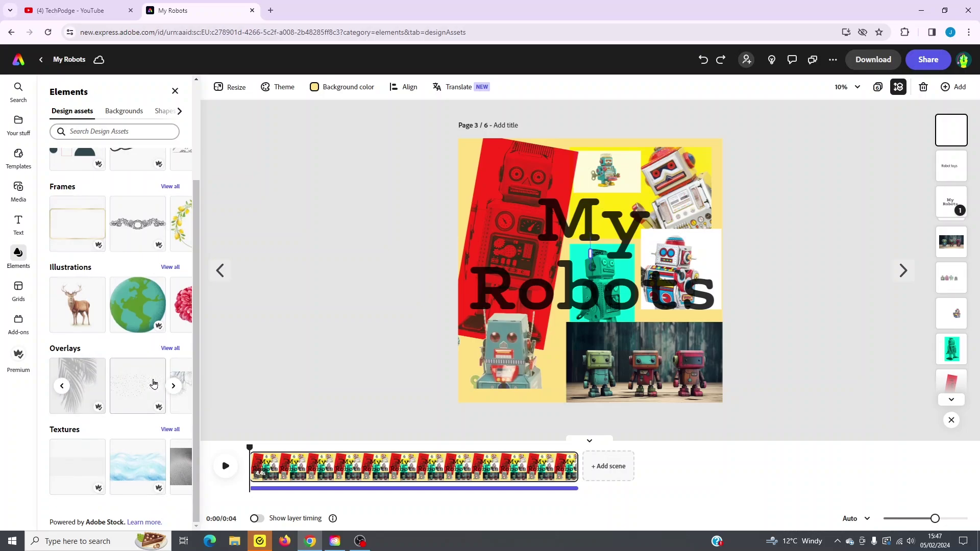
scroll(129, 310, up, 1)
scroll(129, 310, up, 1)
Open Grids, scroll the layouts and try a four-column grid on page 3.
click(19, 299)
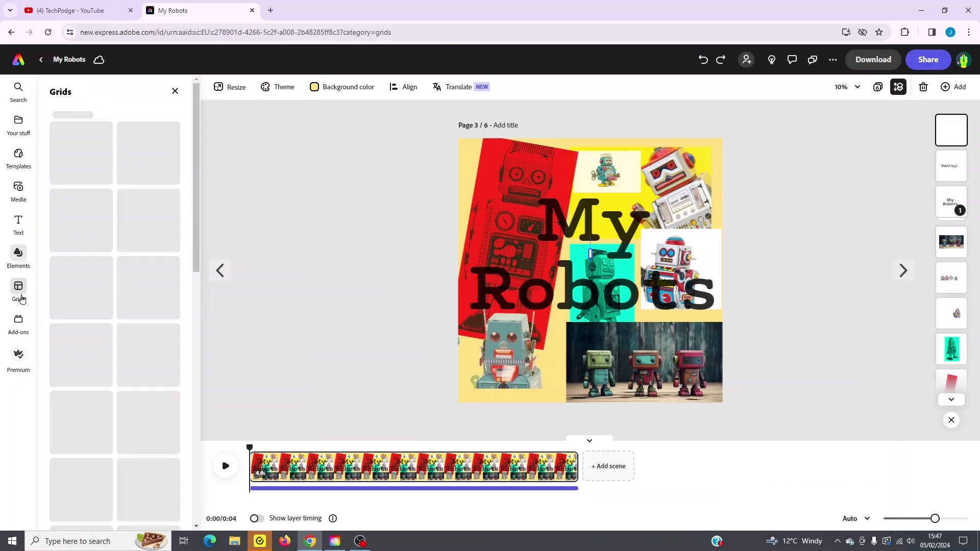
scroll(105, 347, down, 5)
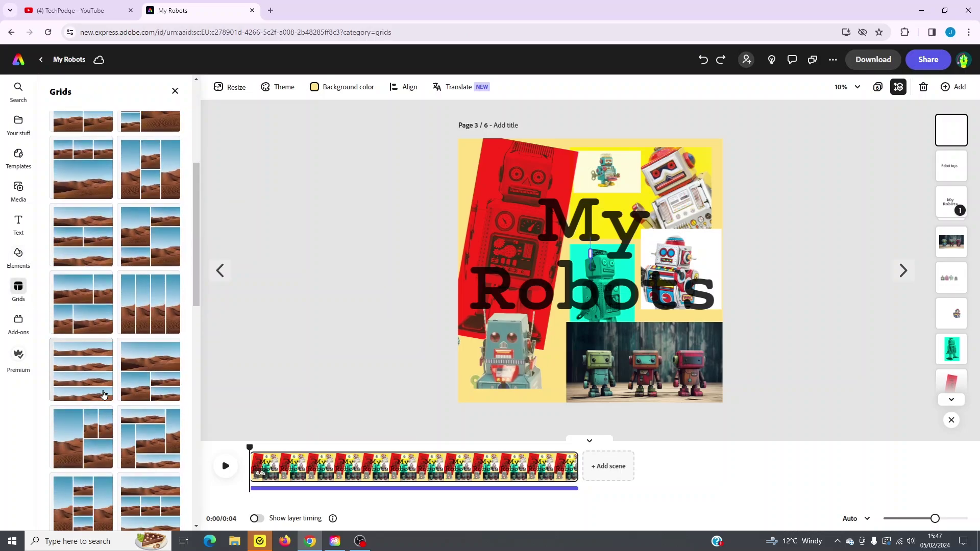
mouse_move(138, 299)
mouse_down()
mouse_move(419, 237)
mouse_move(515, 244)
mouse_move(139, 302)
mouse_up()
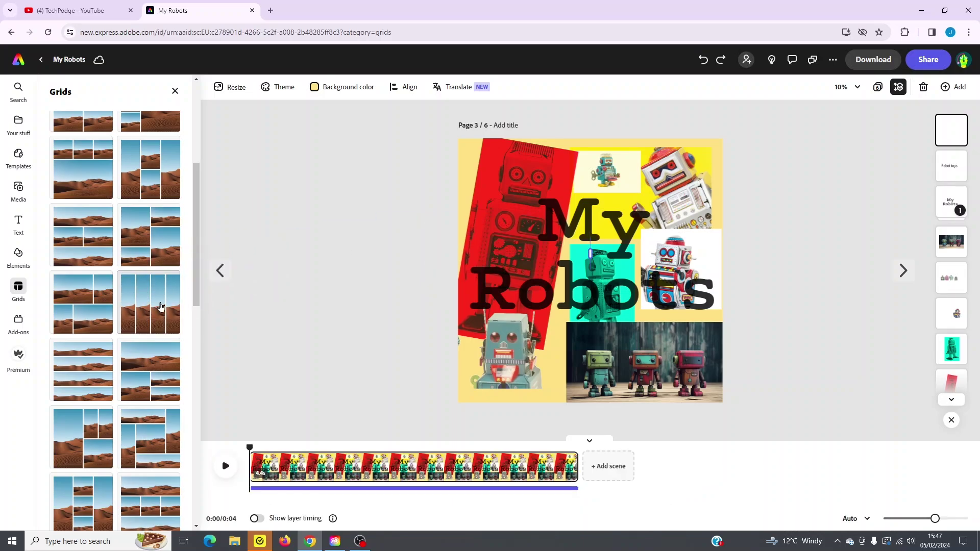
scroll(160, 306, down, 3)
scroll(136, 372, down, 3)
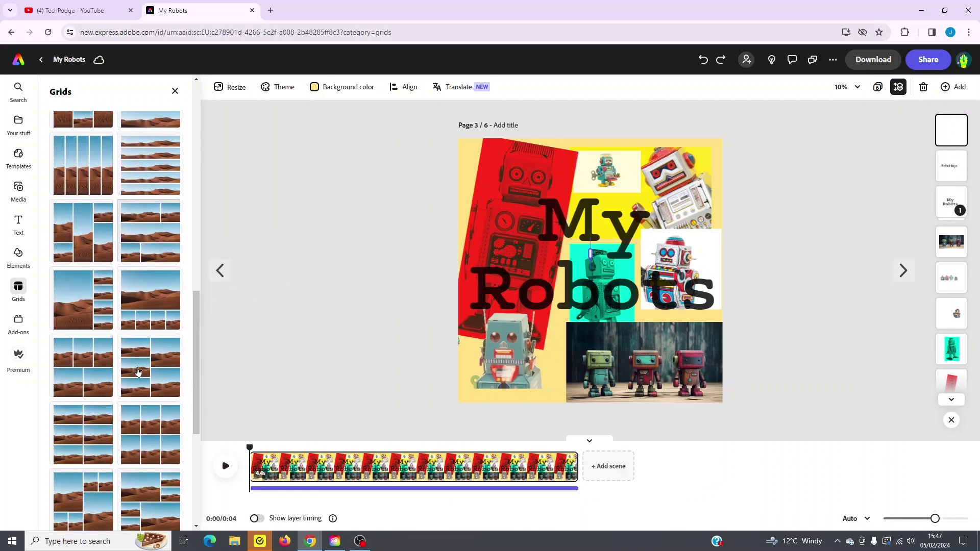
scroll(138, 372, down, 5)
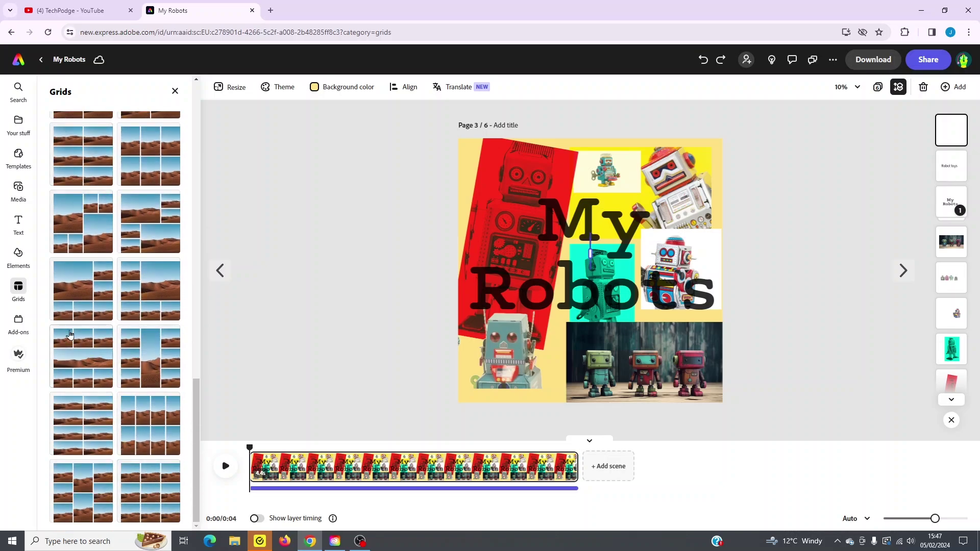
Close Grids, select the red robot image and lower its opacity to 68%.
click(176, 92)
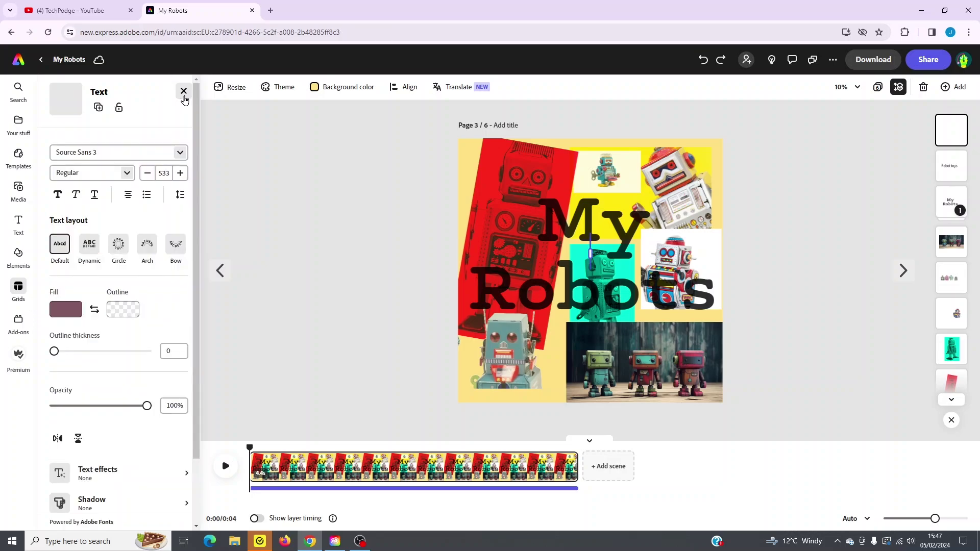
key(Escape)
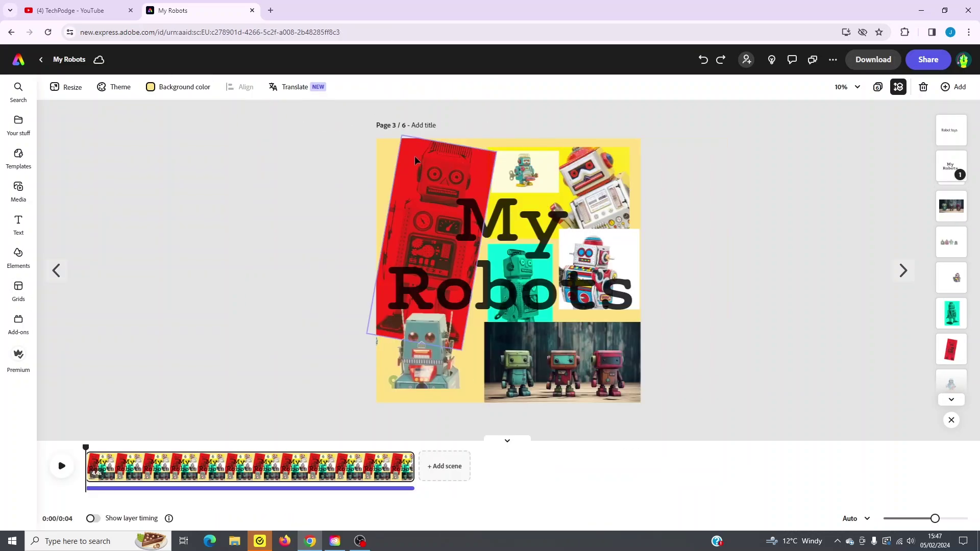
click(415, 155)
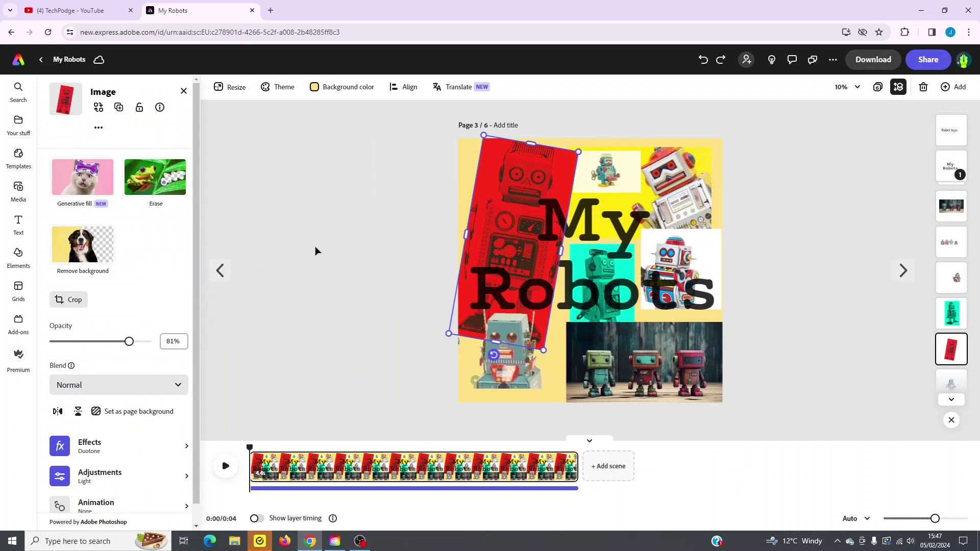
drag(139, 345, 119, 346)
scroll(120, 347, down, 1)
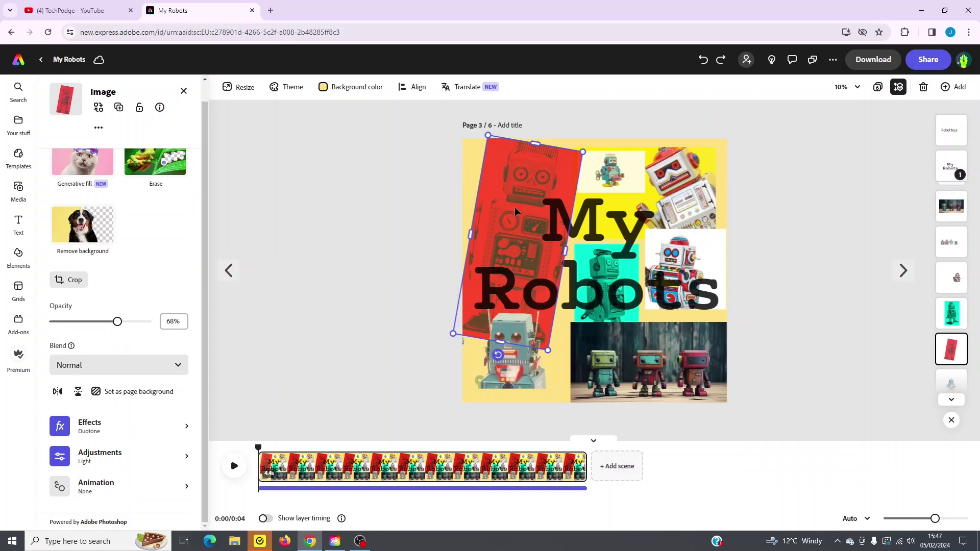
Try Grayscale, teal and yellow duotones on the robot, finishing with a red duotone.
click(169, 431)
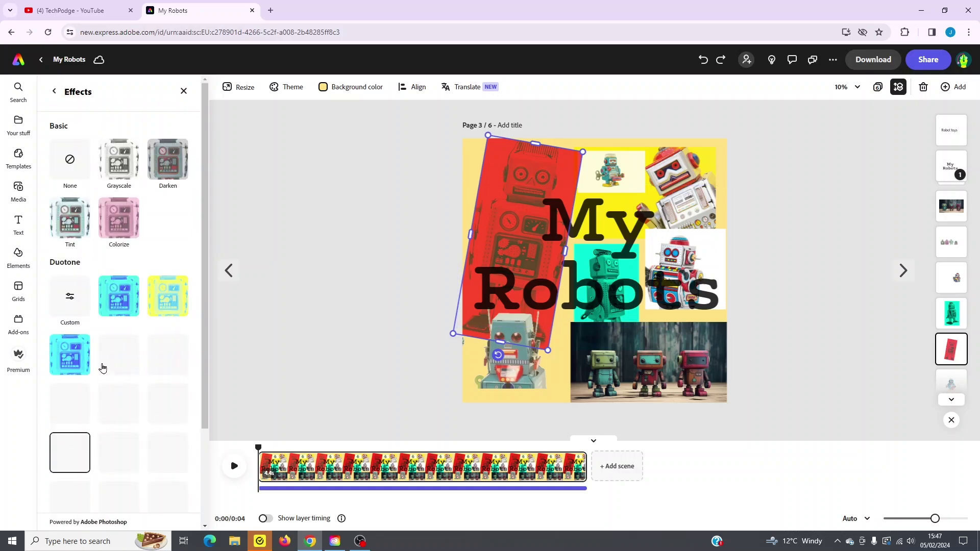
click(120, 171)
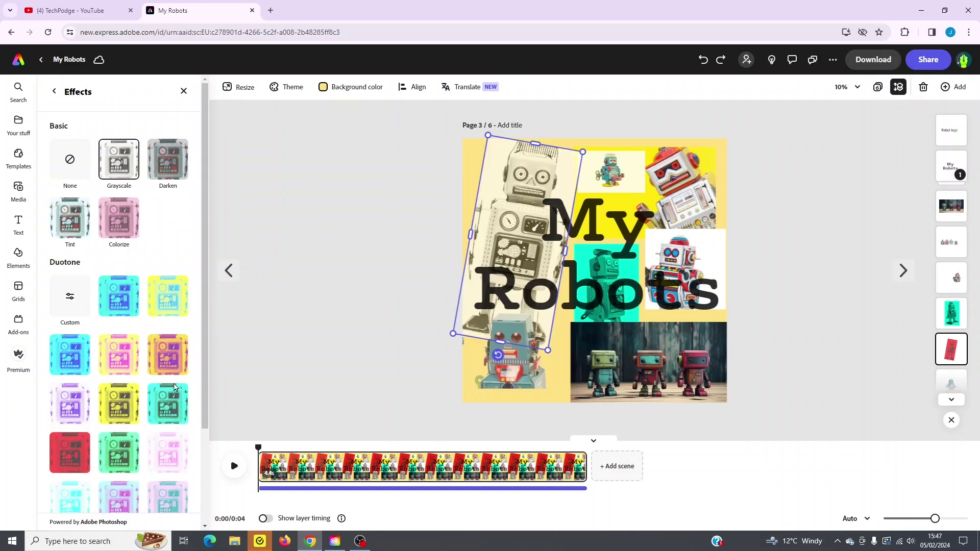
click(172, 403)
click(118, 403)
click(63, 453)
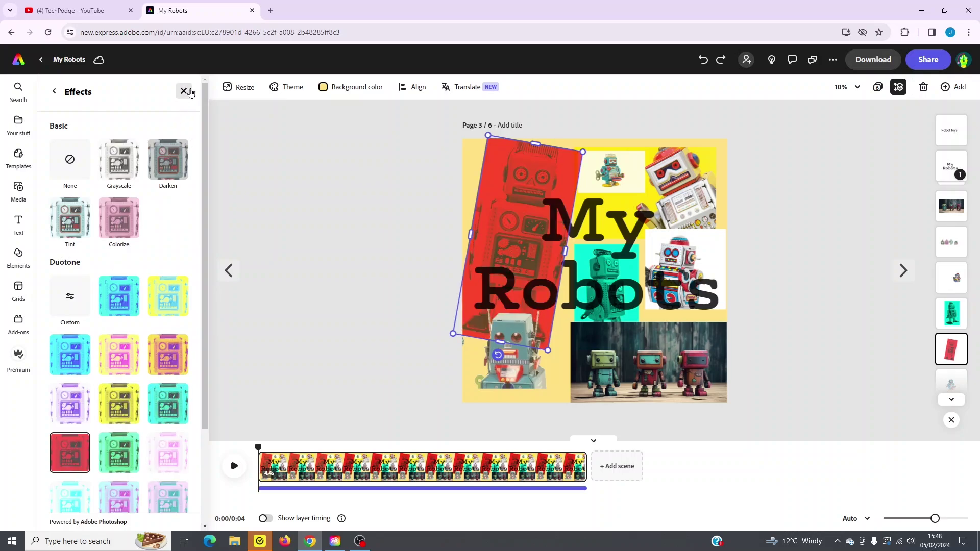
click(183, 91)
Give the tilted red robot photo contrast 100 and highlights 26 in Adjustments.
click(433, 164)
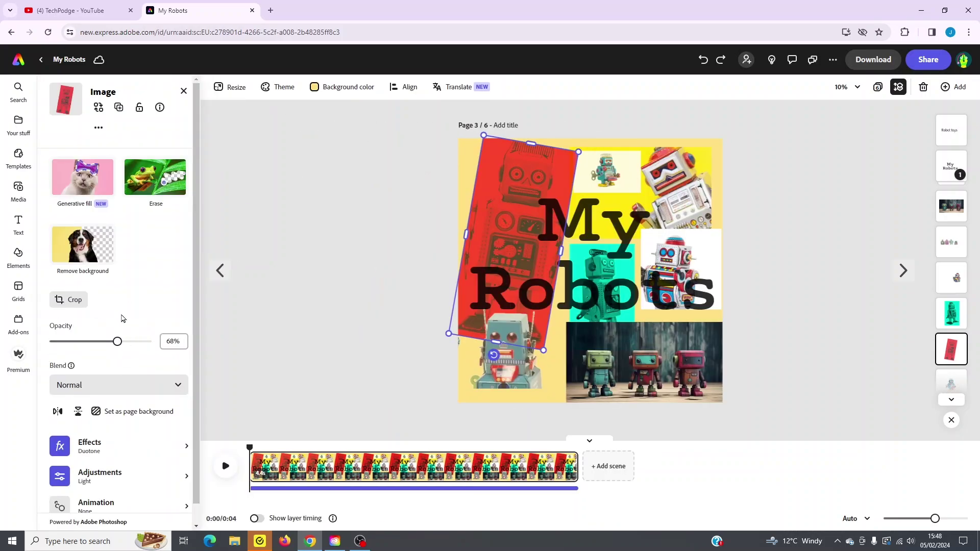
scroll(122, 319, down, 1)
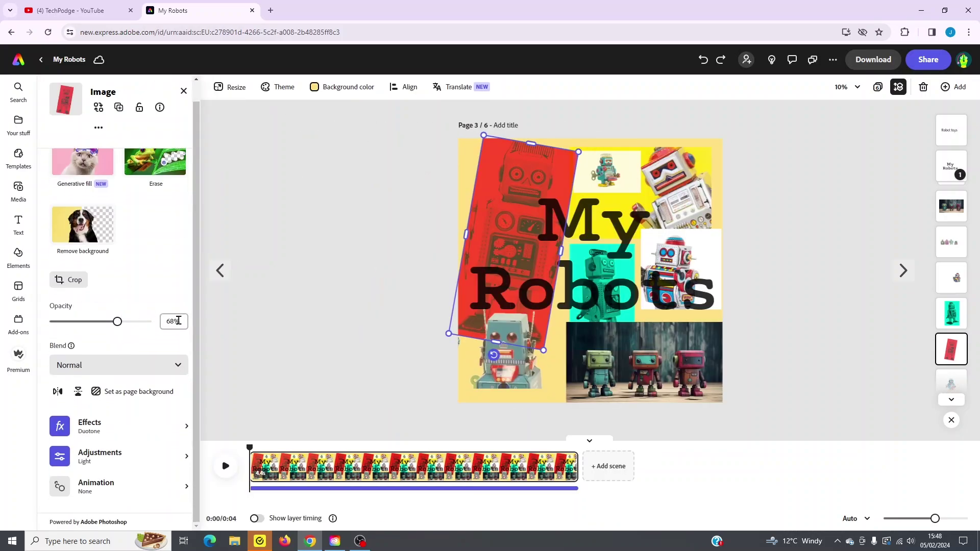
click(108, 463)
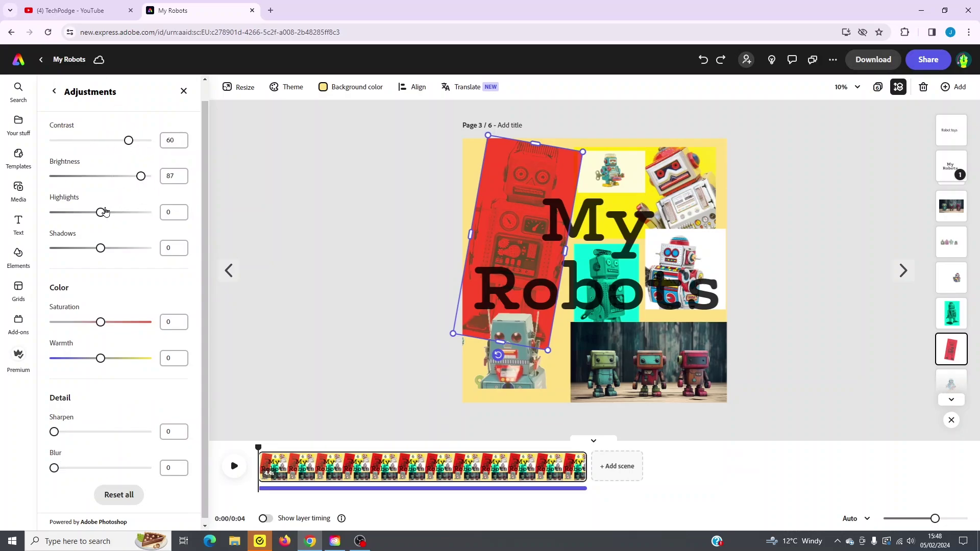
drag(104, 213, 128, 214)
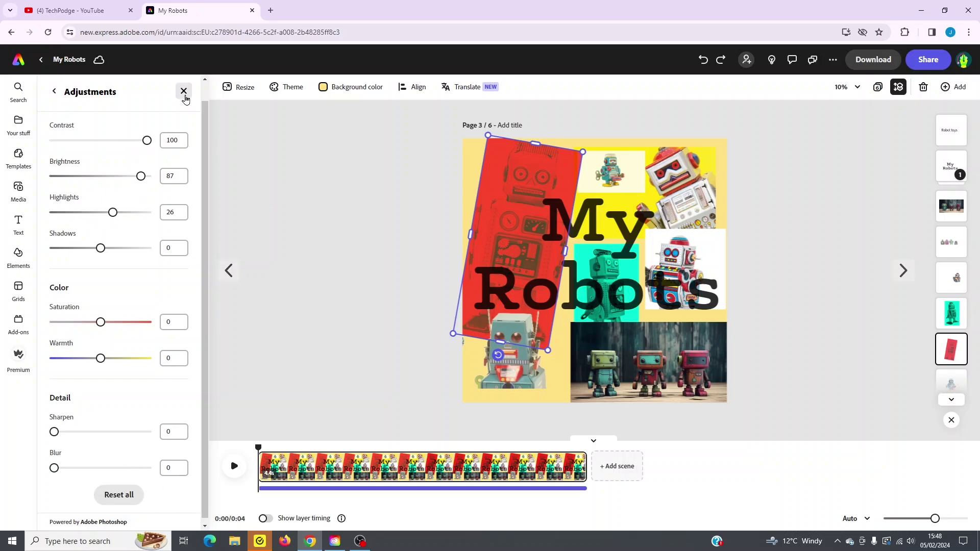
click(183, 91)
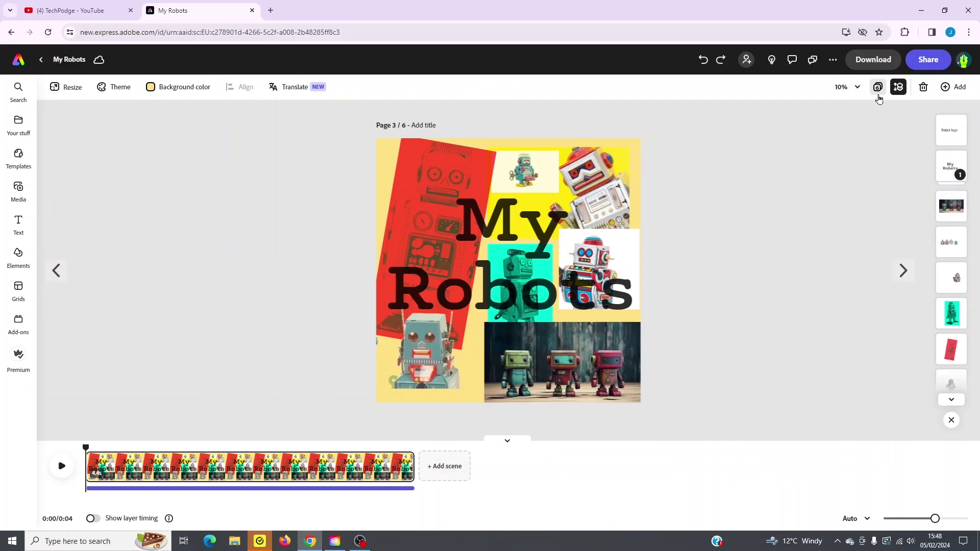
click(879, 89)
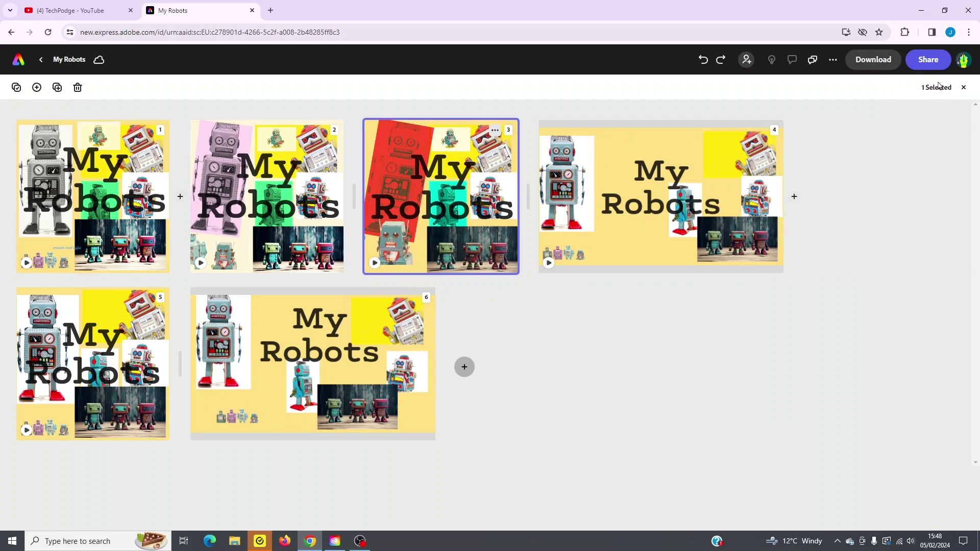
click(962, 88)
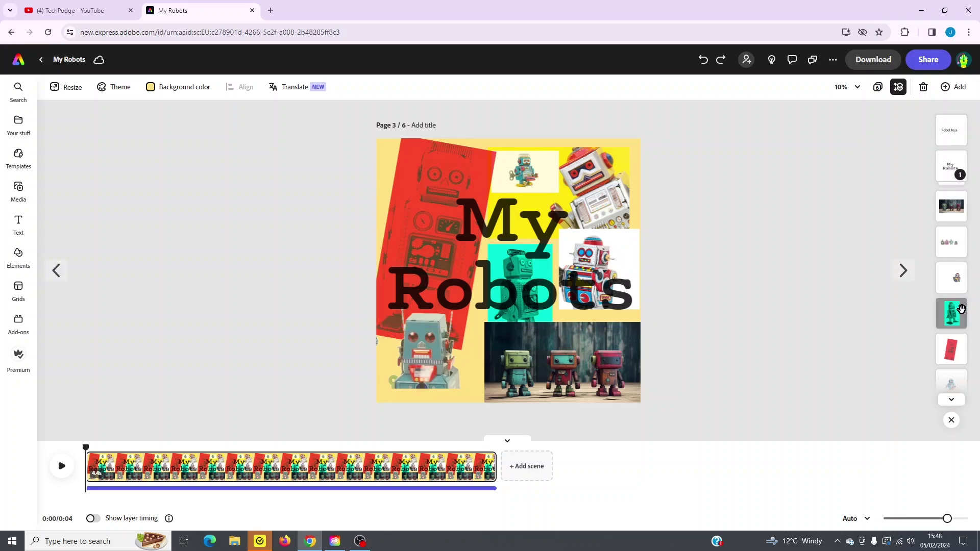
Select the My Robots title, then pick the cyan robot image in Layers.
click(513, 274)
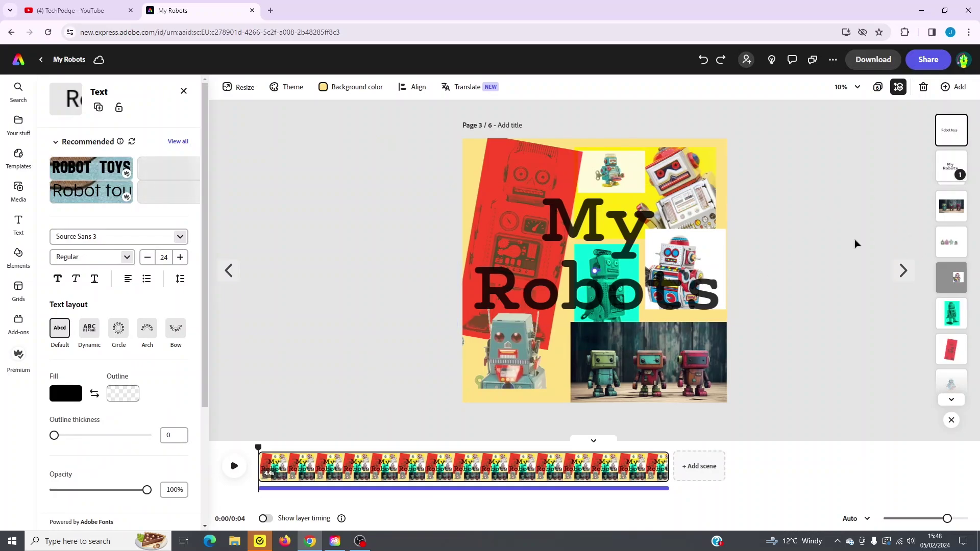
click(952, 319)
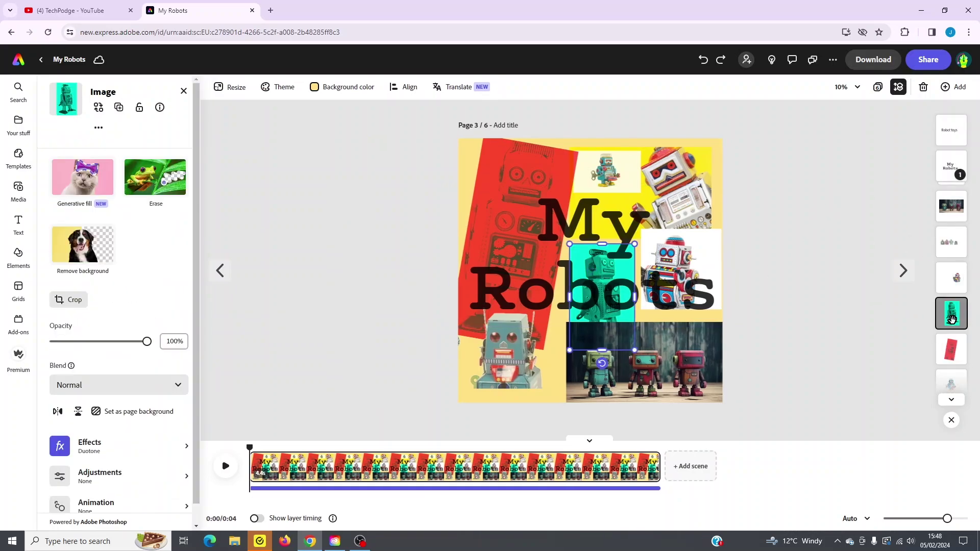